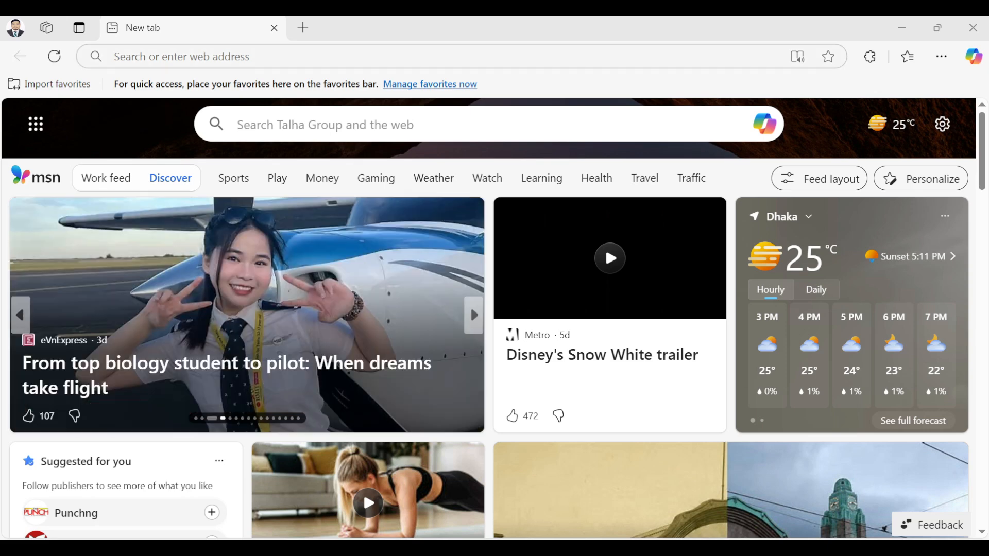
# Step: Load office.com in Edge by typing 'o' in the address bar and accepting the autocomplete
pyautogui.hotkey('ctrl', 'l')
pyautogui.write('o')
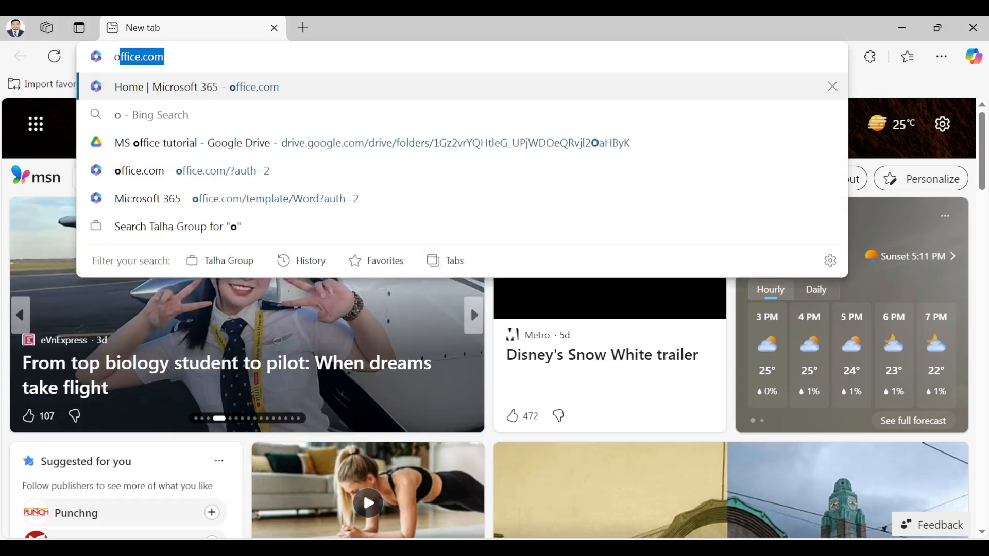
pyautogui.press('Return')
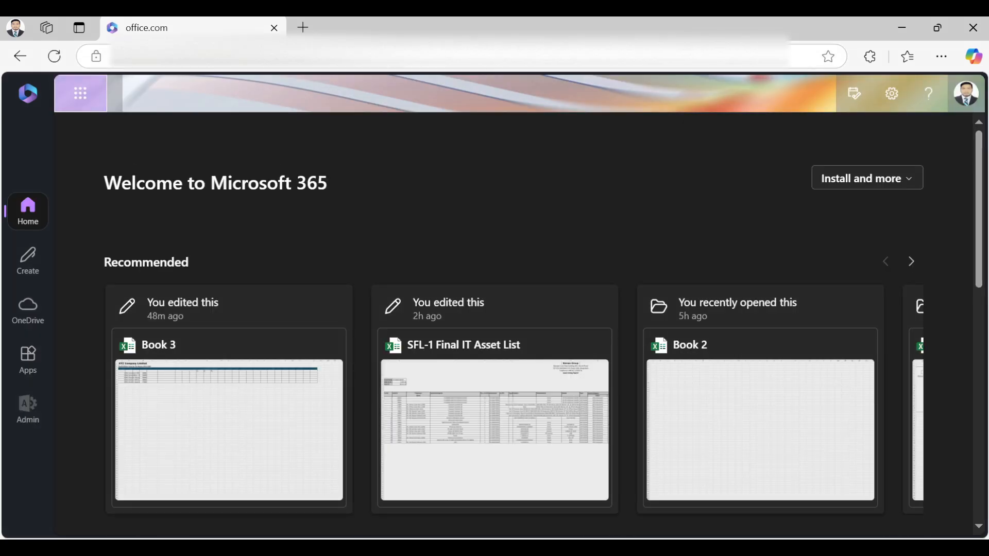
# Step: Launch Excel from the Microsoft 365 app launcher and create a blank workbook, Book 5
pyautogui.click(80, 94)
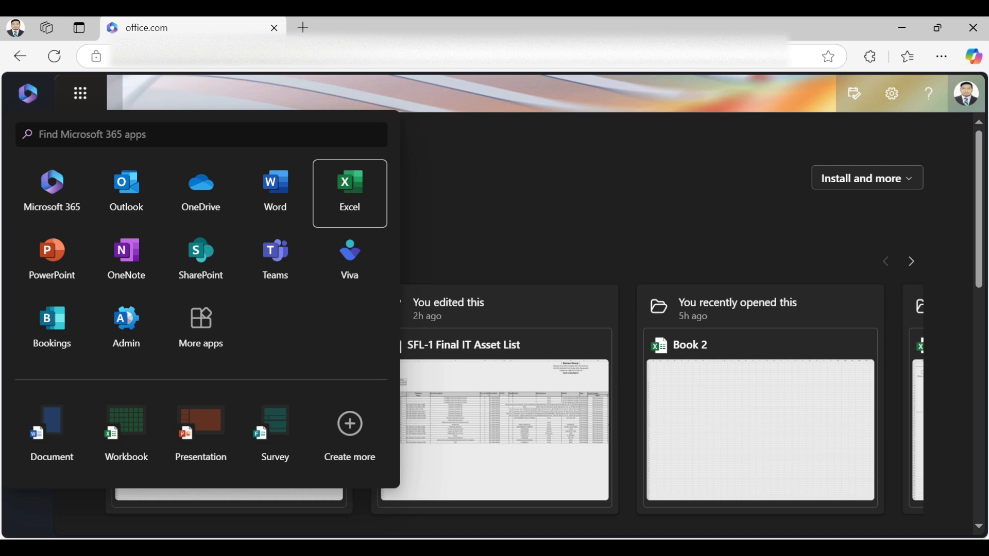
pyautogui.click(350, 193)
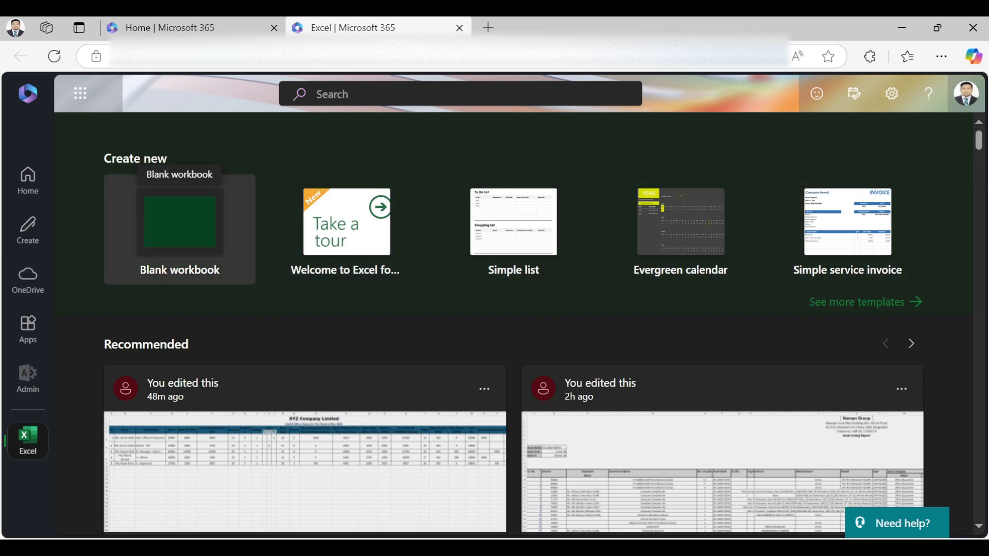
pyautogui.click(180, 227)
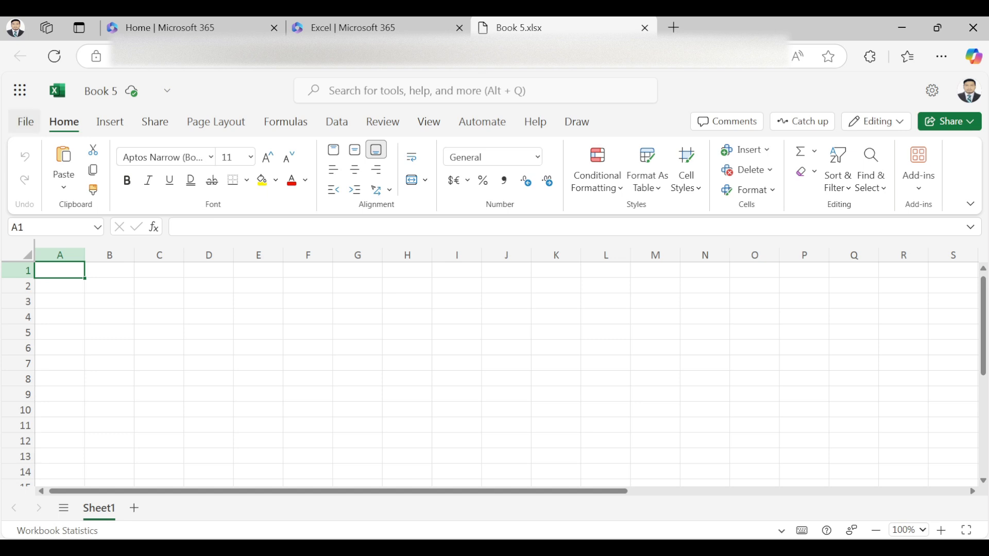
pyautogui.click(25, 122)
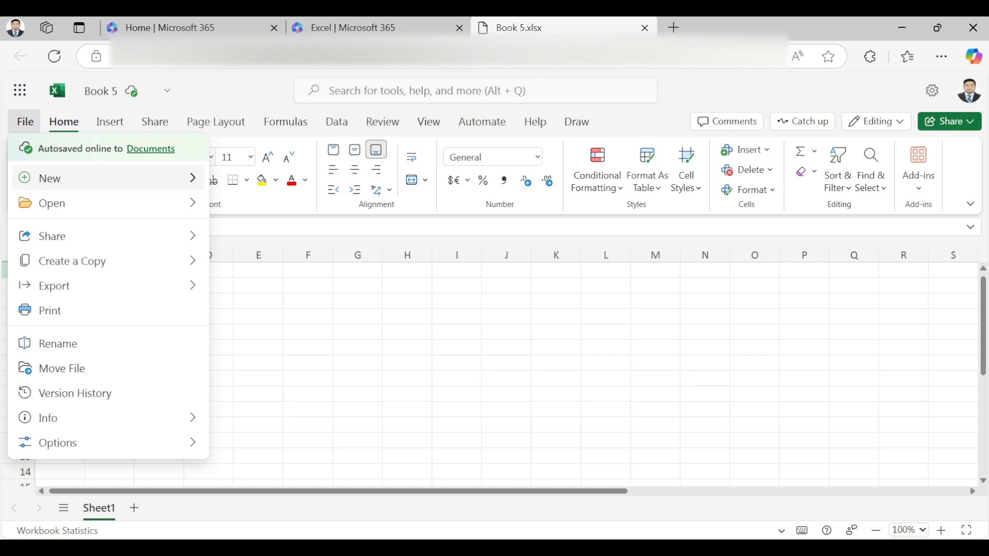
pyautogui.moveTo(66, 179)
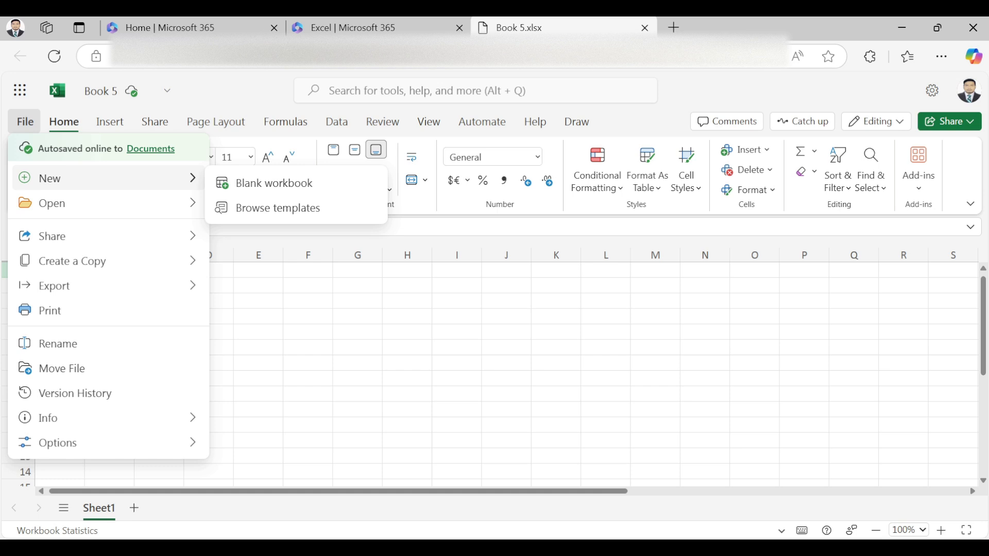
pyautogui.moveTo(107, 203)
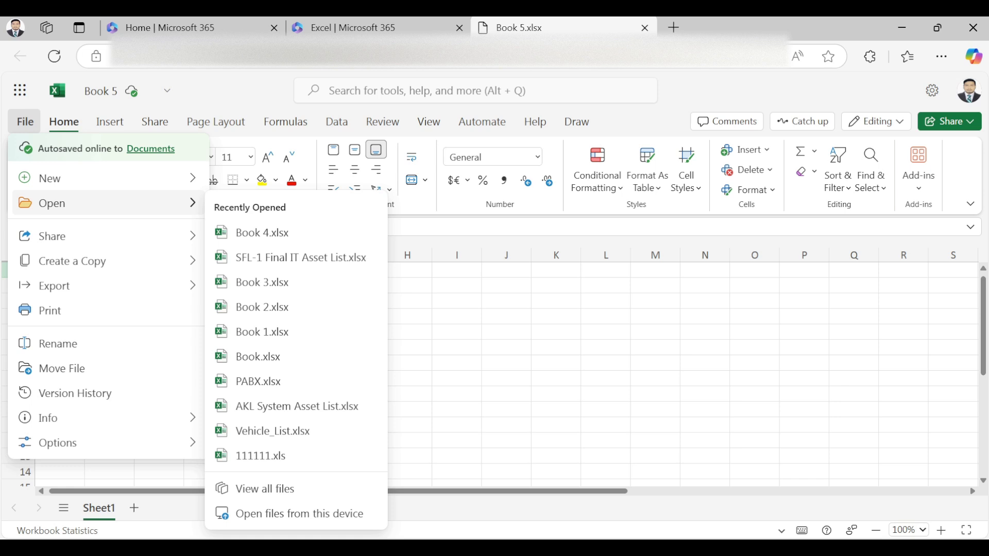
pyautogui.moveTo(107, 236)
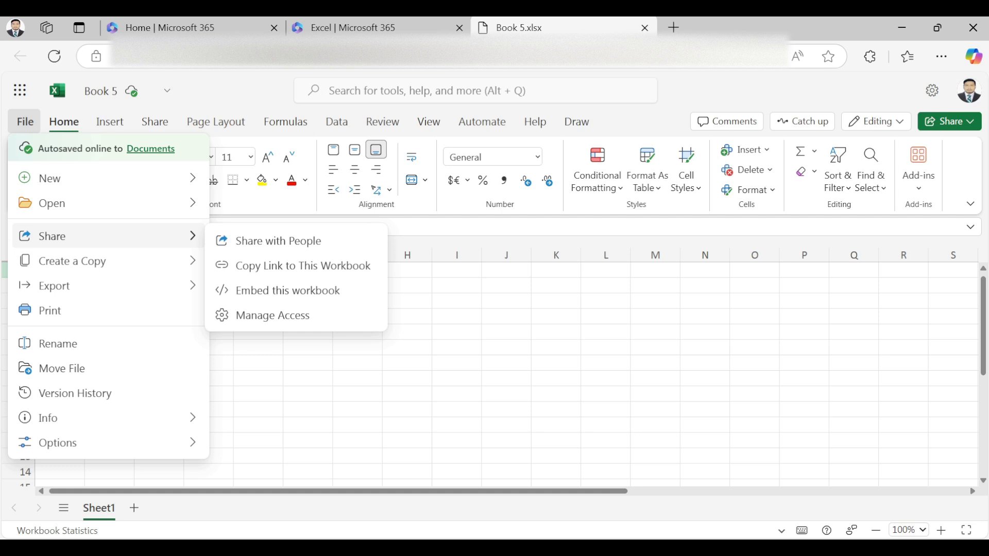
pyautogui.moveTo(108, 261)
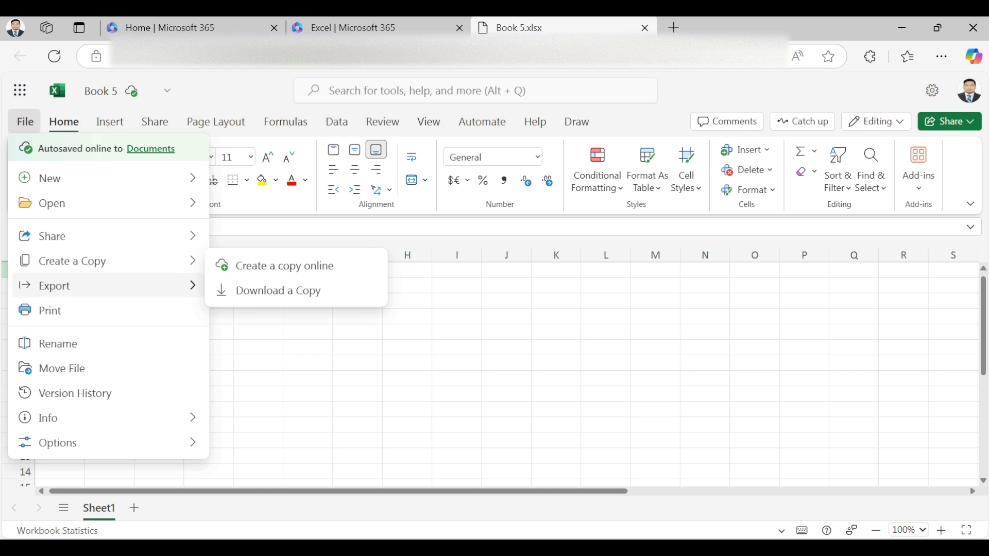
pyautogui.moveTo(108, 286)
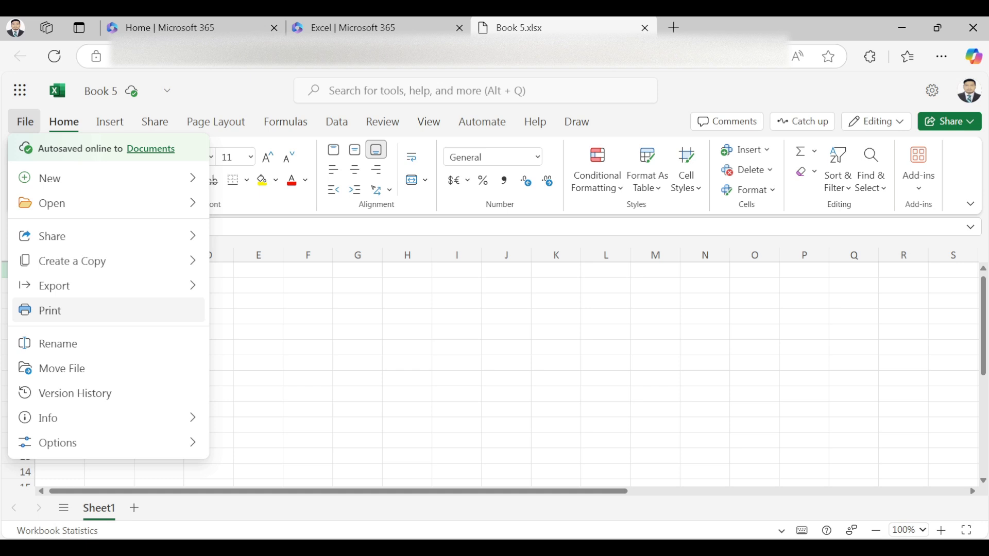
pyautogui.press('Escape')
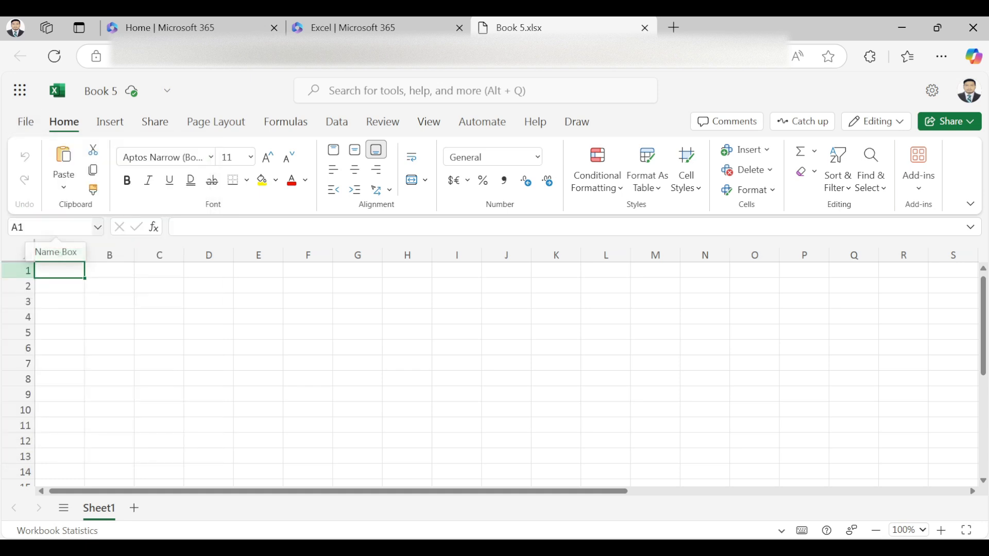
# Step: Redo to restore the employee table and fruit list, then try Arial Black on headers and revert to Aptos Narrow
pyautogui.click(754, 394)
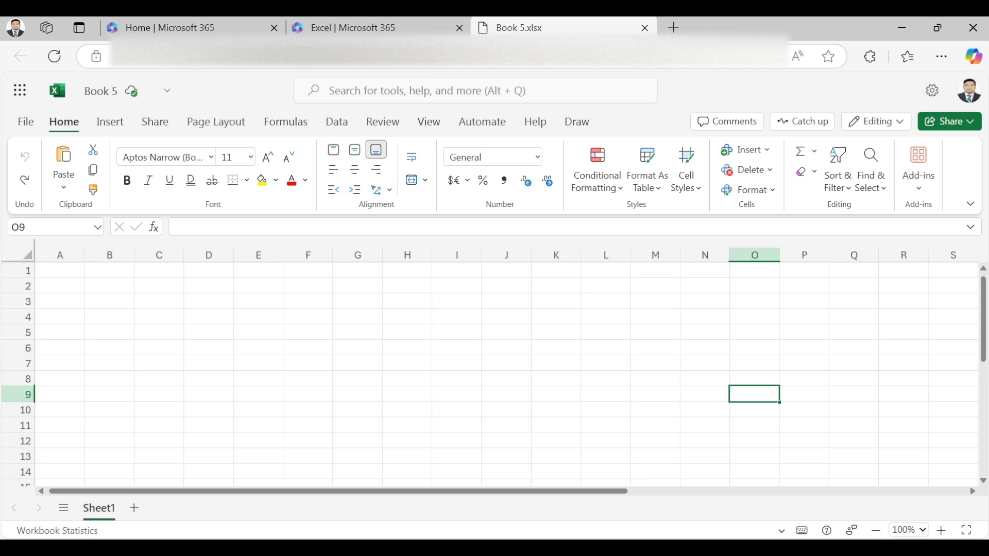
pyautogui.hotkey('ctrl', 'y')
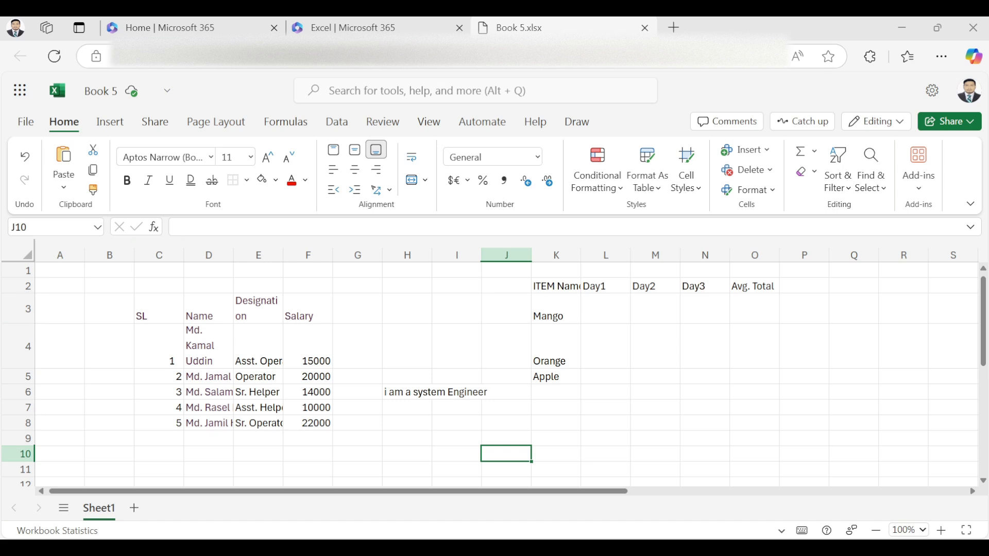
pyautogui.click(308, 347)
pyautogui.click(158, 309)
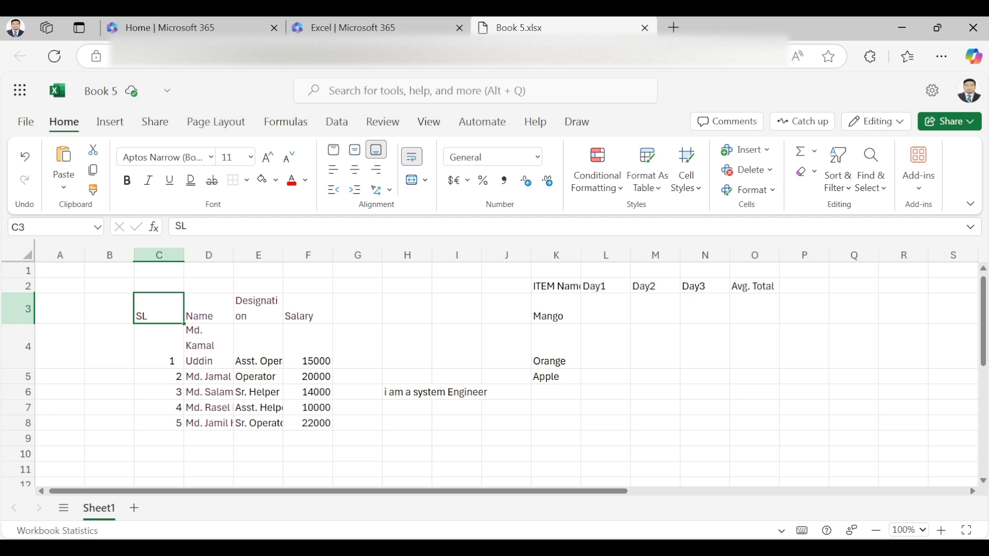
pyautogui.moveTo(159, 309); pyautogui.dragTo(307, 309)
pyautogui.click(211, 157)
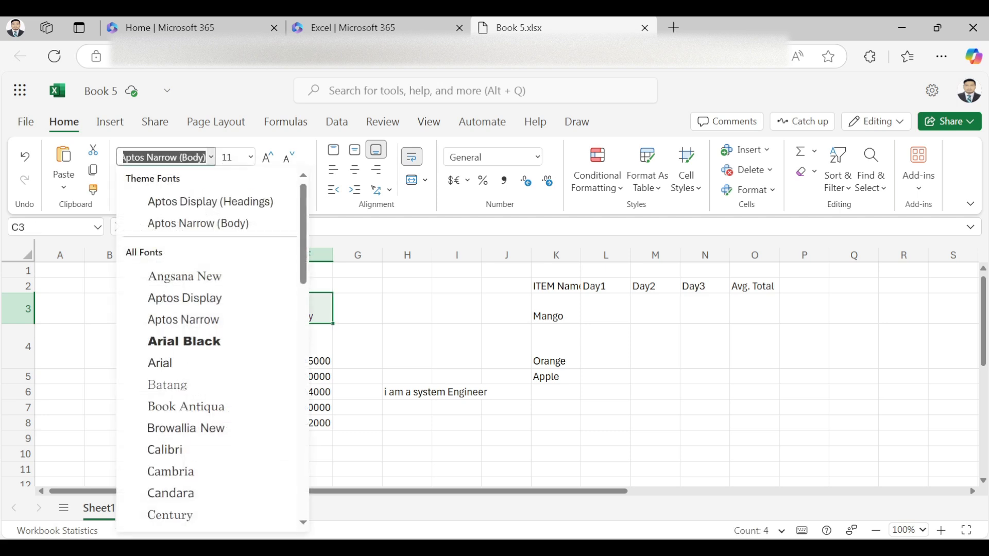
pyautogui.click(183, 341)
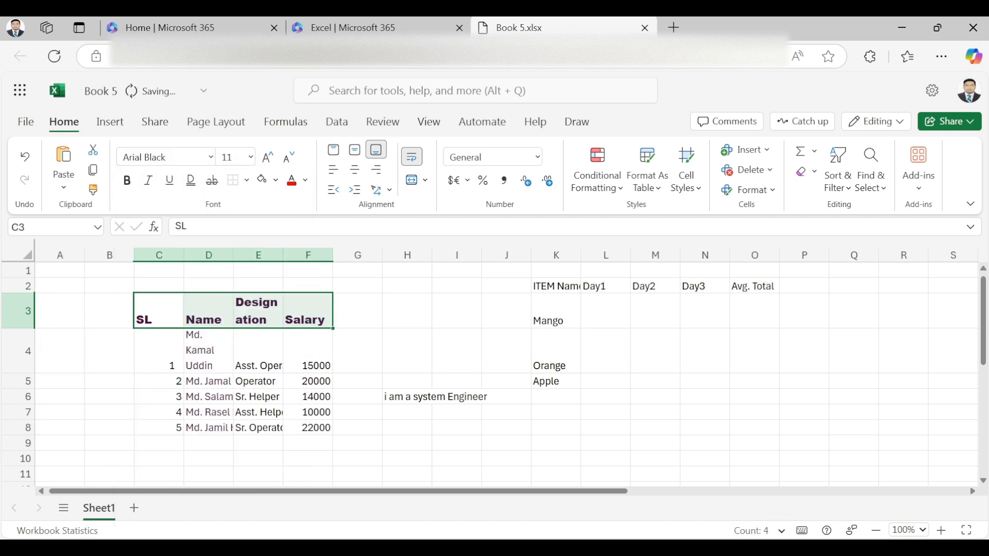
pyautogui.click(210, 157)
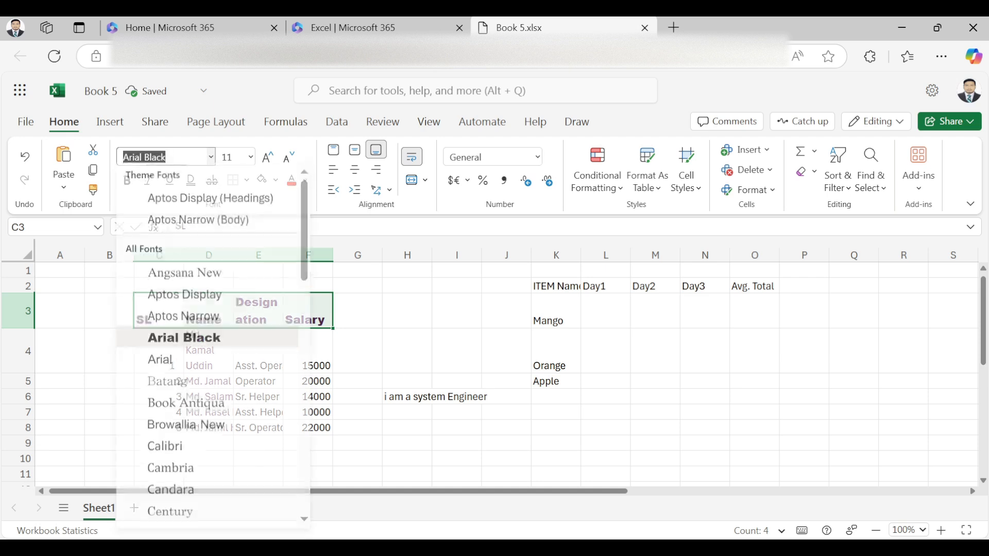
pyautogui.click(198, 220)
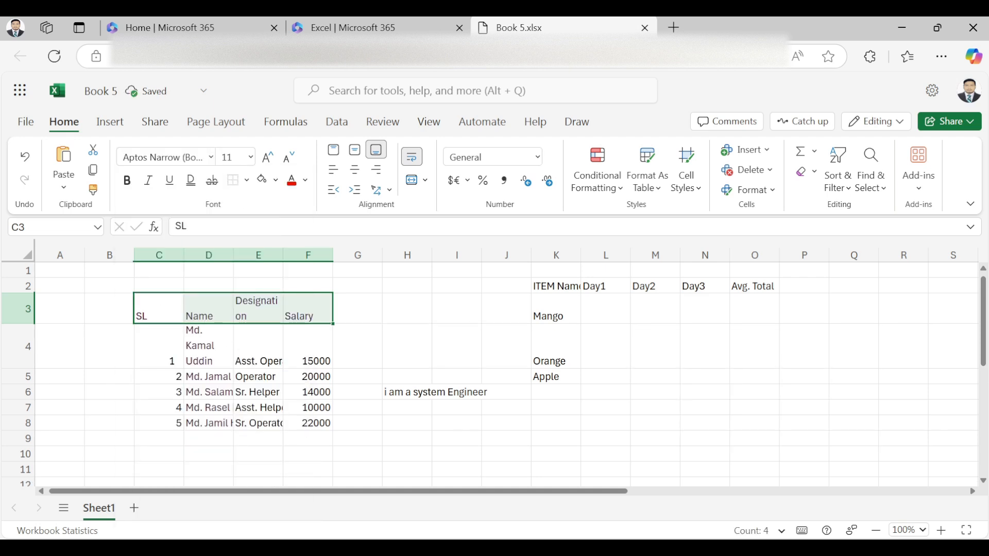
# Step: On the SL heading, keep size 11, toggle bold and italic, remove underline, and apply strikethrough
pyautogui.click(258, 346)
pyautogui.click(158, 309)
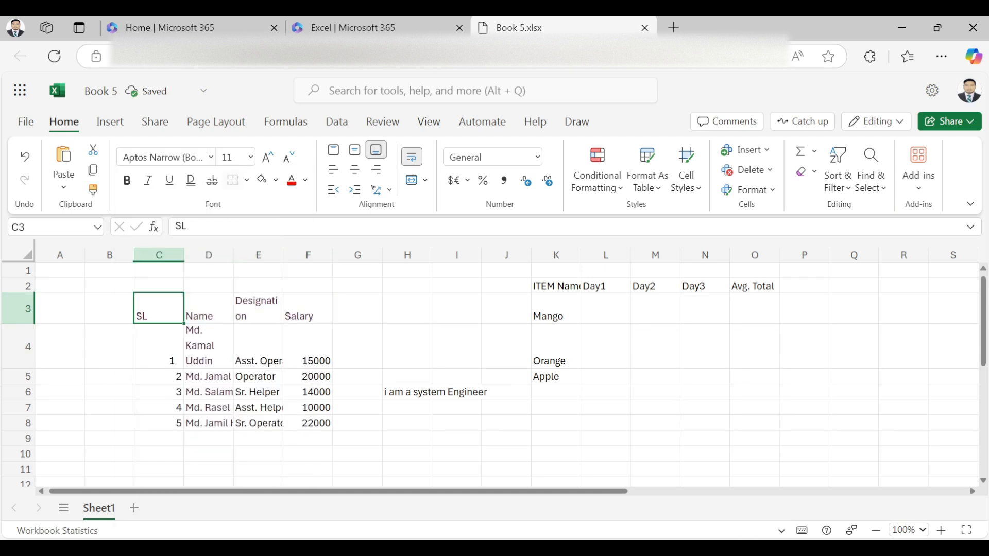
pyautogui.click(251, 157)
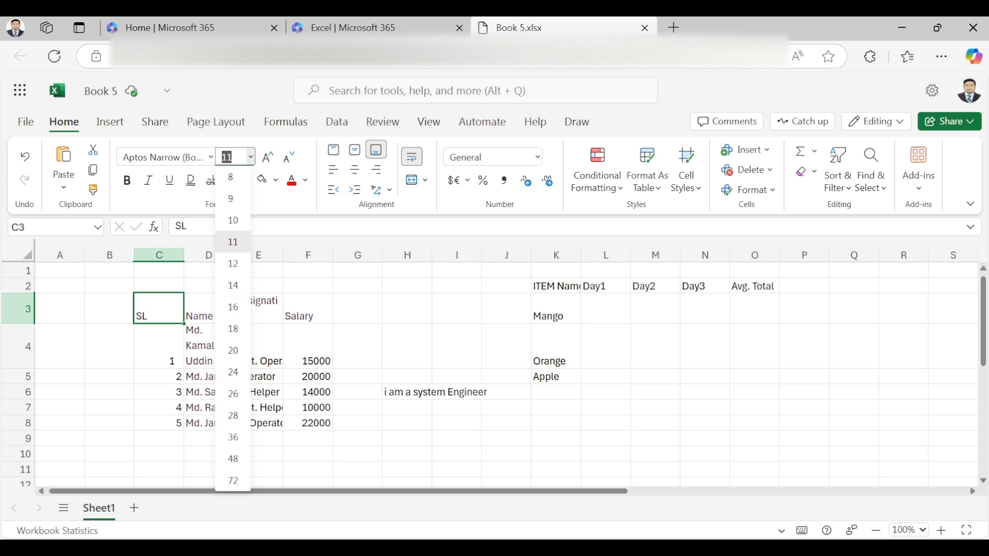
pyautogui.click(251, 157)
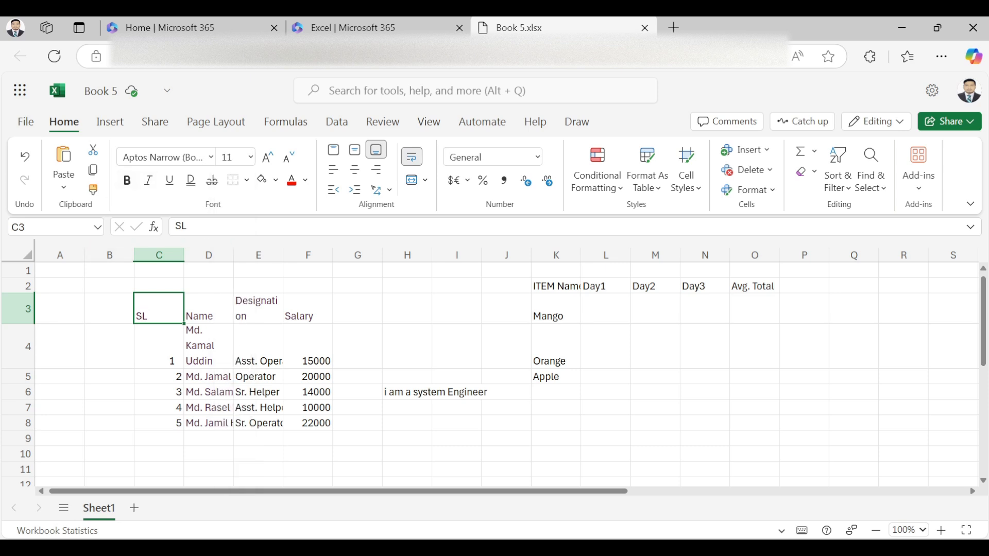
pyautogui.click(126, 180)
pyautogui.click(127, 180)
pyautogui.click(148, 180)
pyautogui.click(148, 181)
pyautogui.click(169, 180)
pyautogui.click(212, 180)
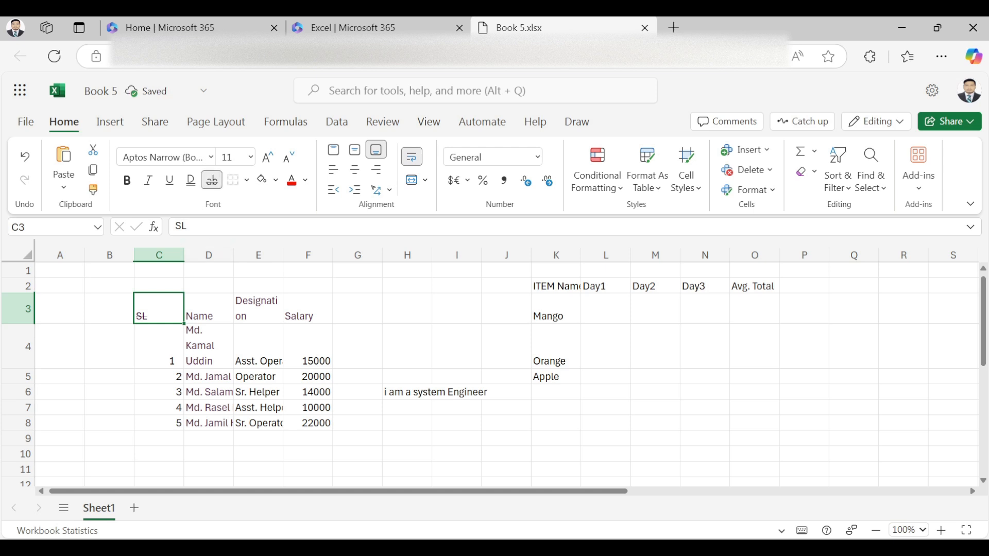
# Step: Remove the SL strikethrough and put all borders on the employee table C3:F8
pyautogui.click(212, 180)
pyautogui.click(357, 309)
pyautogui.moveTo(160, 309); pyautogui.dragTo(308, 422)
pyautogui.click(246, 180)
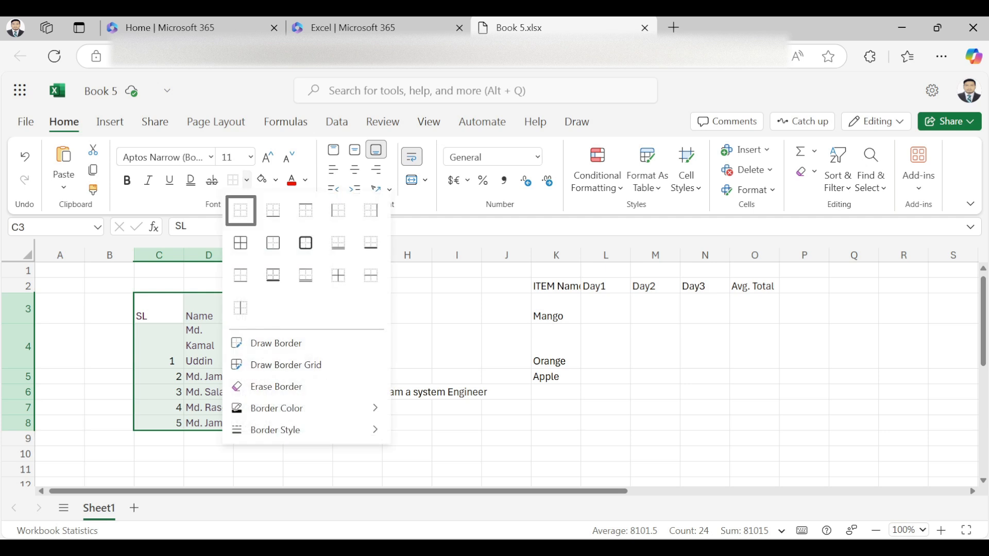
pyautogui.click(240, 241)
# Step: Fill the header row C3:F3 light blue
pyautogui.click(257, 346)
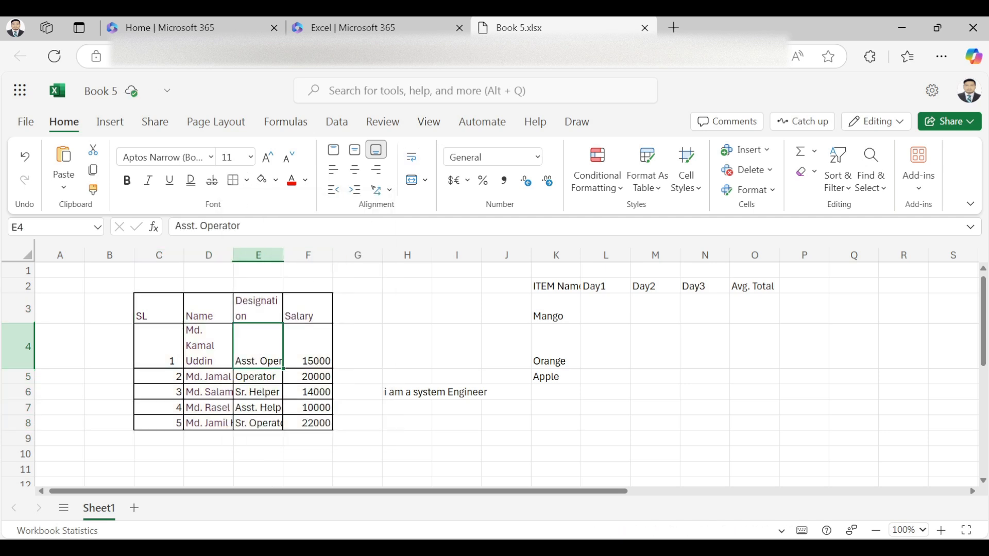
pyautogui.moveTo(158, 309); pyautogui.dragTo(308, 309)
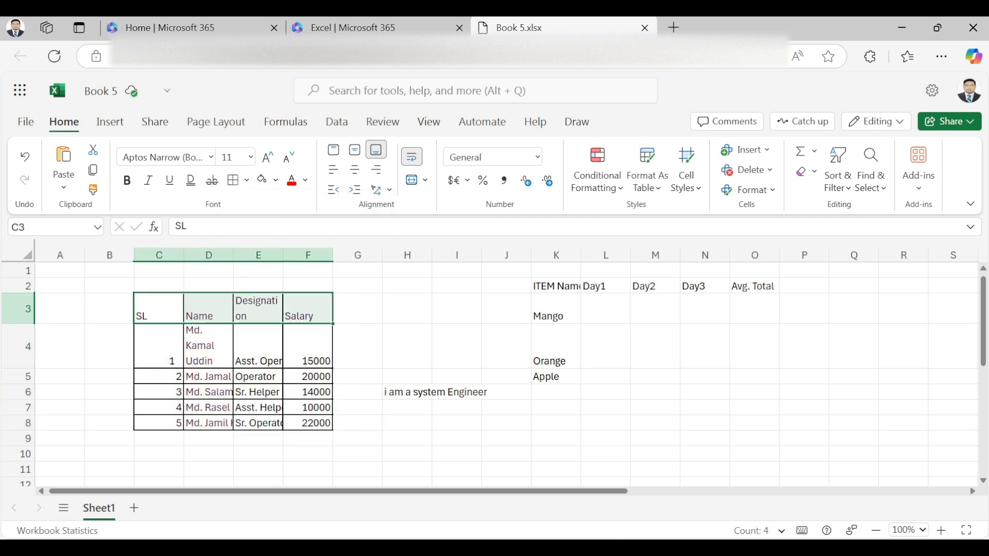
pyautogui.click(275, 180)
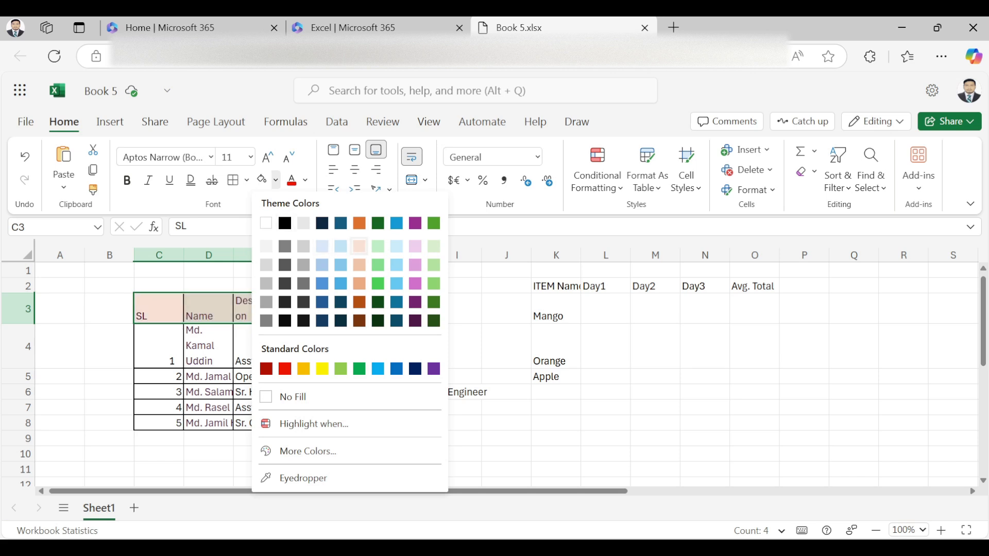
pyautogui.click(341, 247)
# Step: Colour the employee names in D4:D8 orange
pyautogui.click(258, 347)
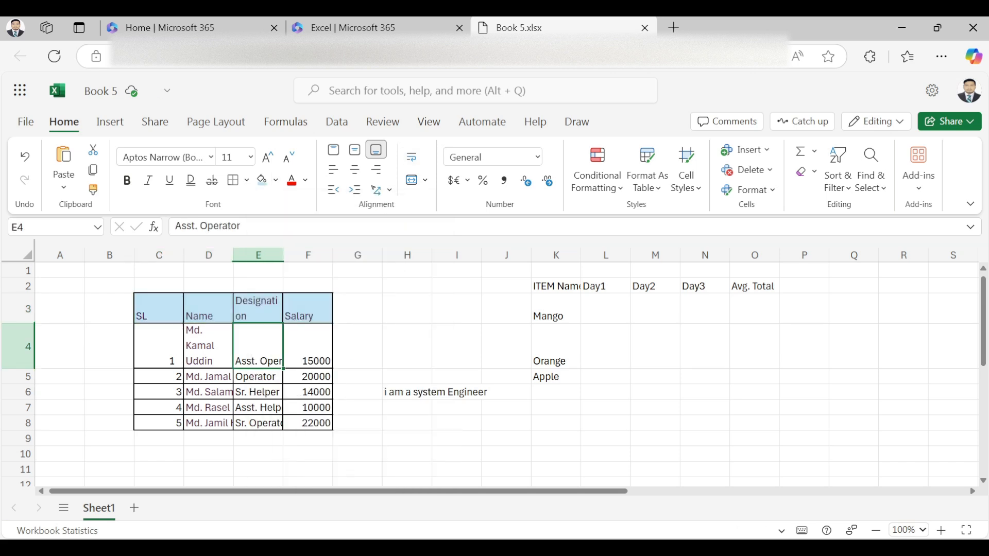
pyautogui.moveTo(208, 347); pyautogui.dragTo(208, 423)
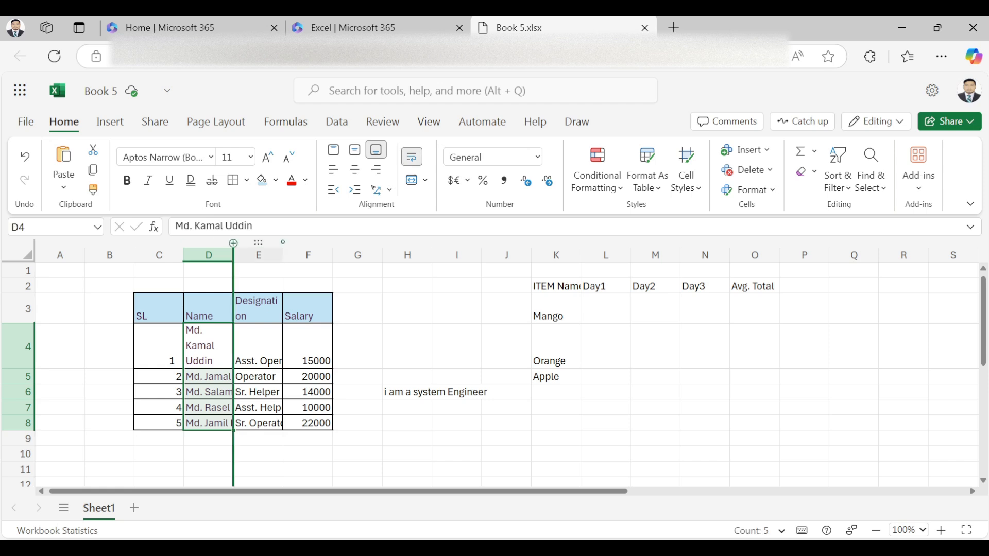
pyautogui.click(305, 180)
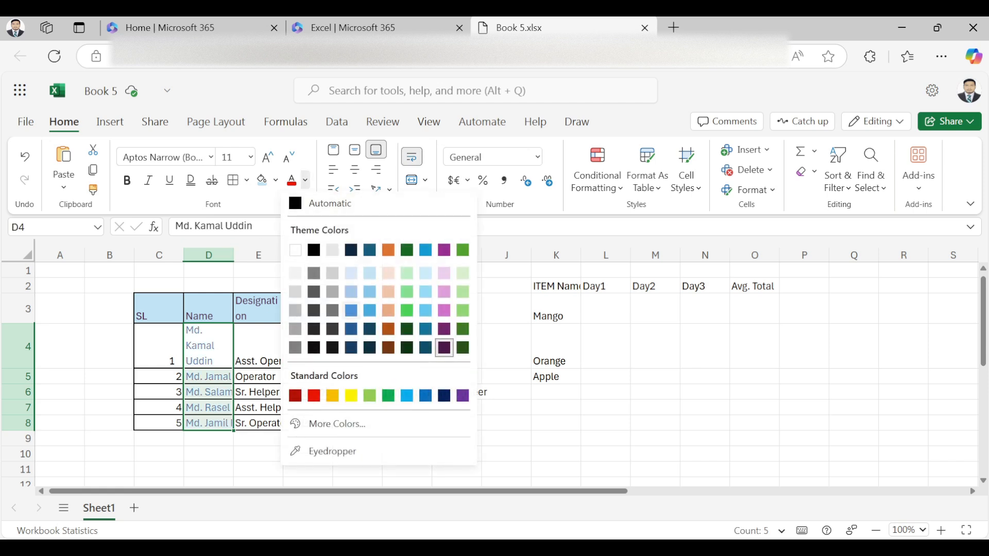
pyautogui.click(389, 251)
pyautogui.click(406, 346)
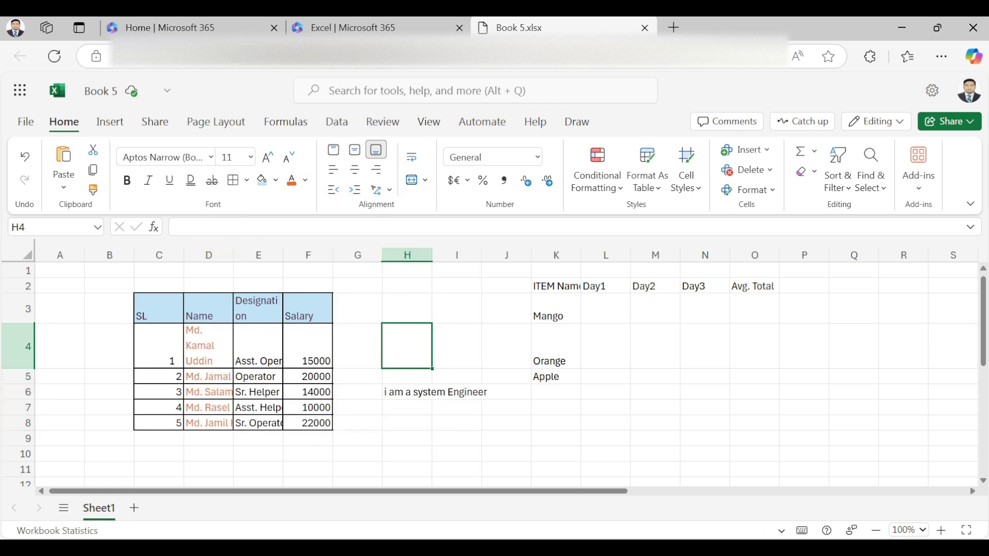
pyautogui.click(159, 346)
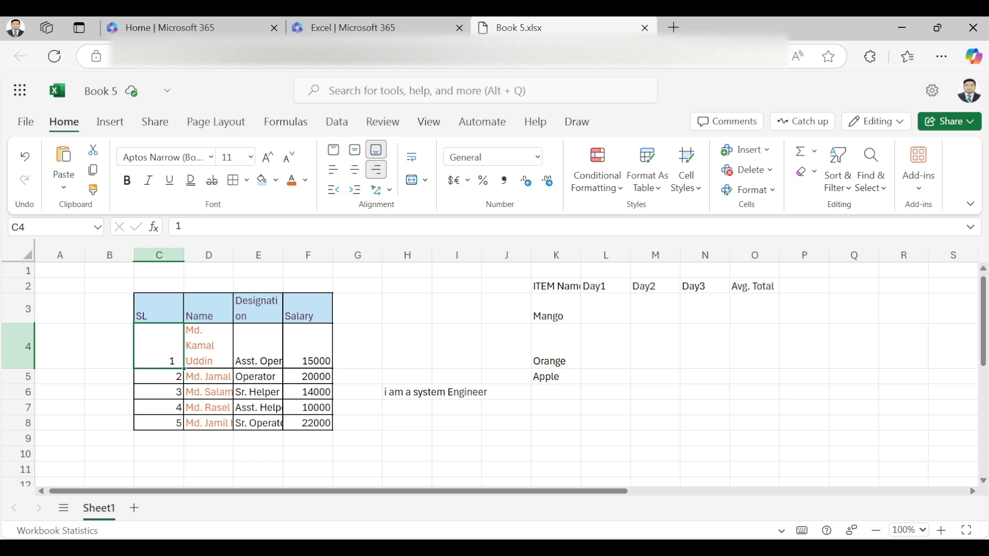
pyautogui.click(354, 149)
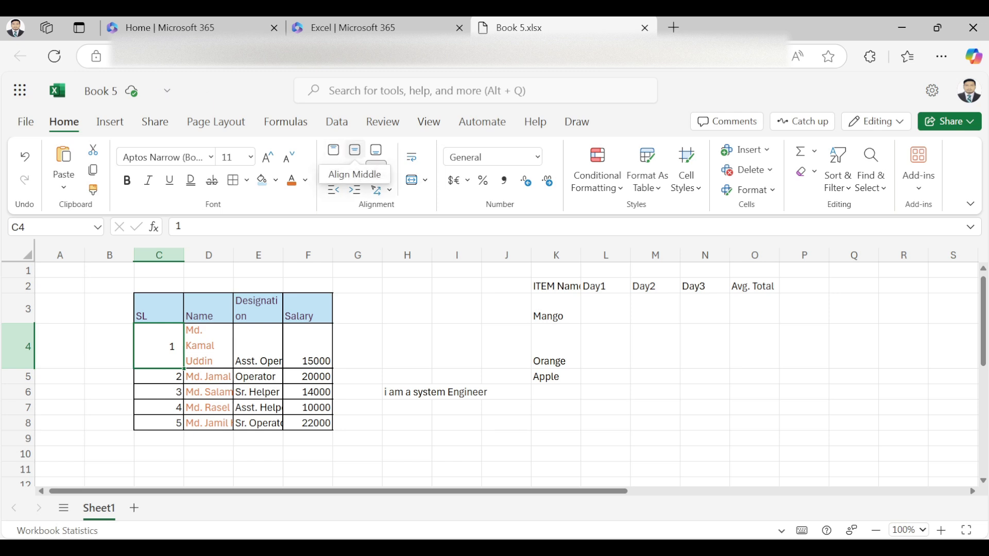
pyautogui.click(334, 150)
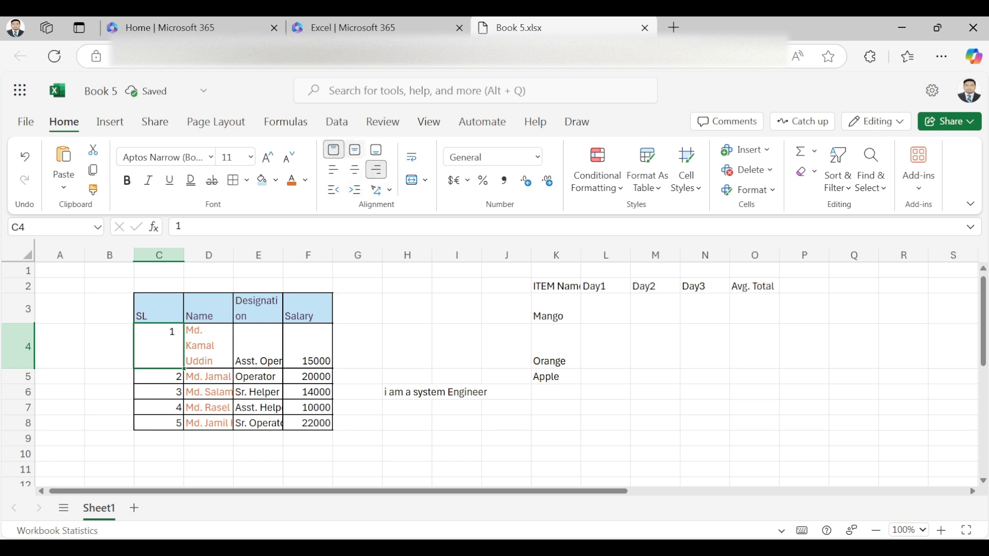
pyautogui.click(376, 150)
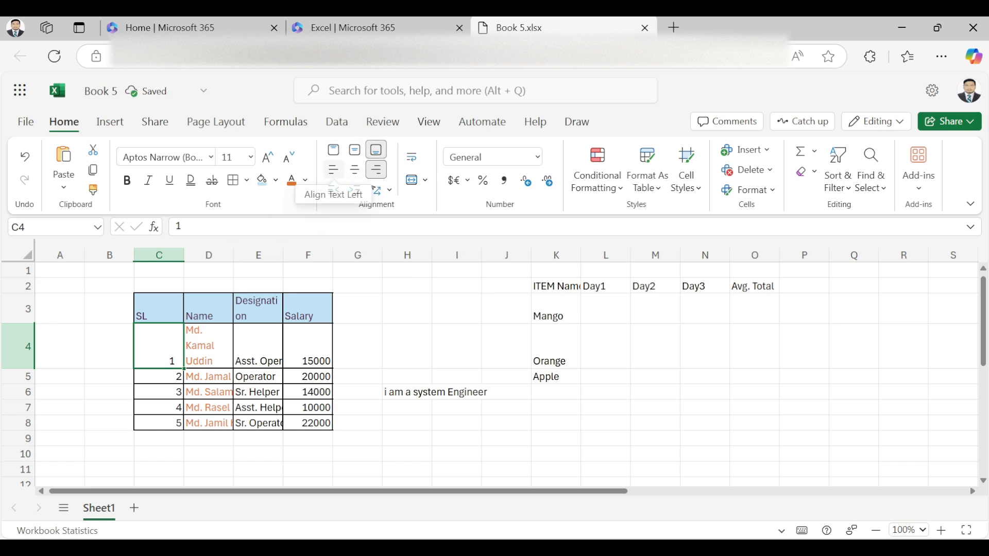
pyautogui.click(333, 169)
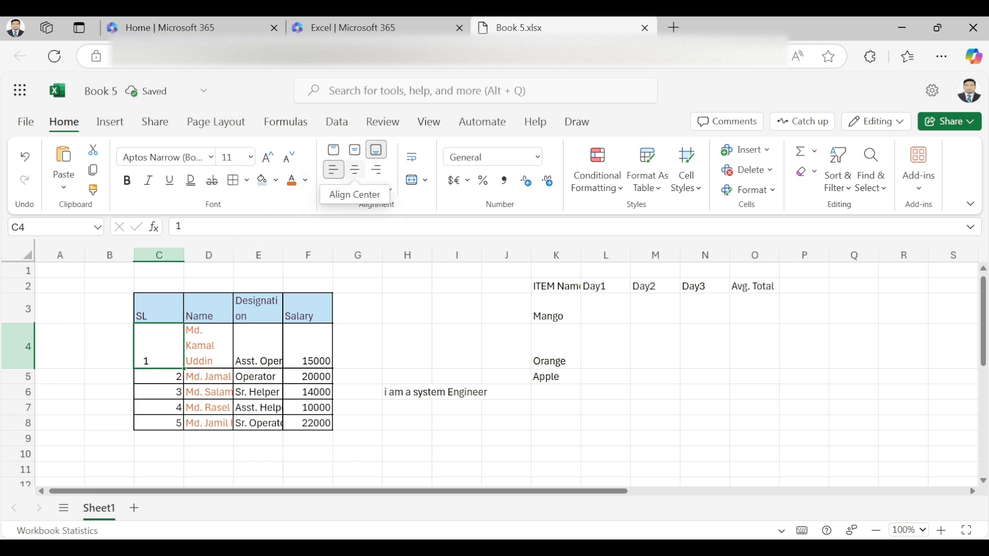
pyautogui.click(355, 169)
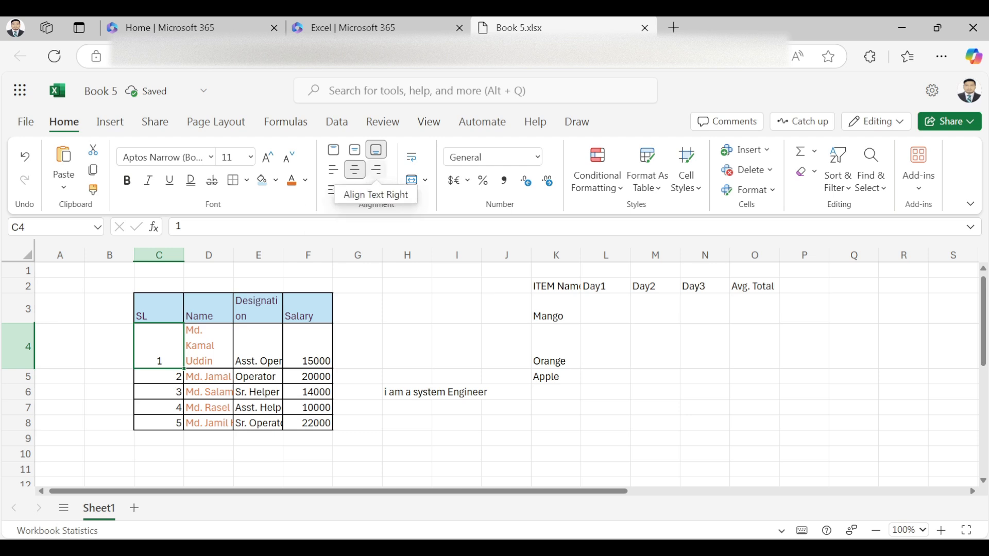
pyautogui.click(376, 169)
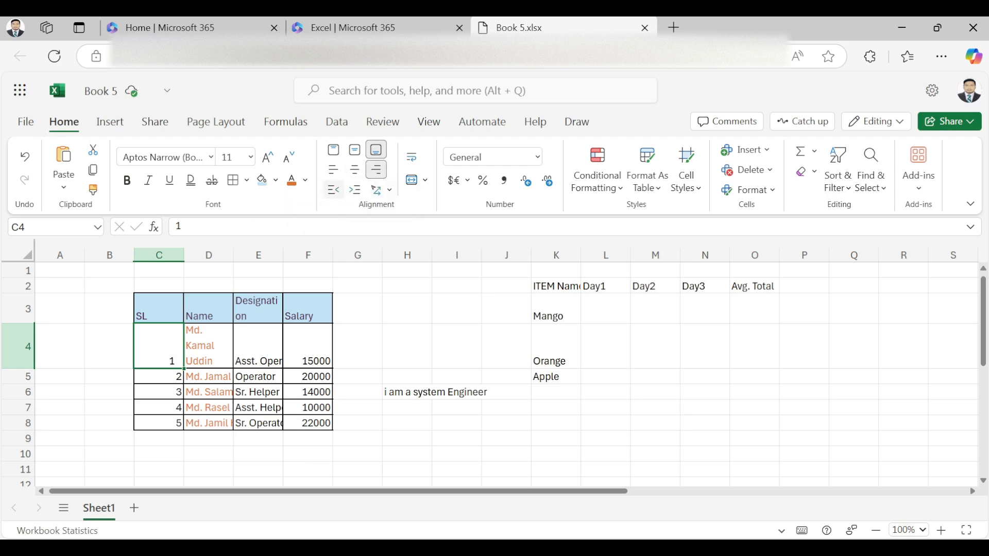
pyautogui.click(355, 189)
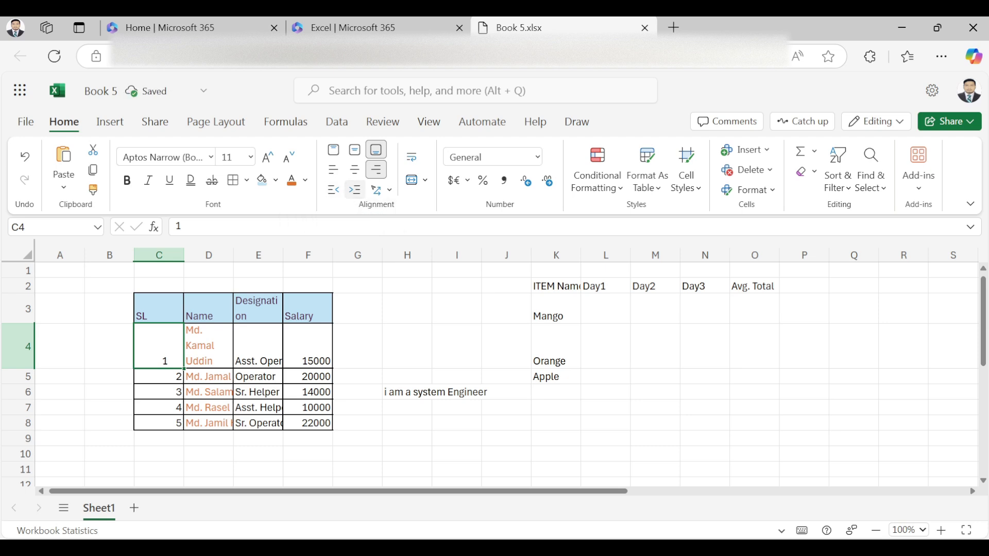
pyautogui.click(334, 190)
pyautogui.click(159, 309)
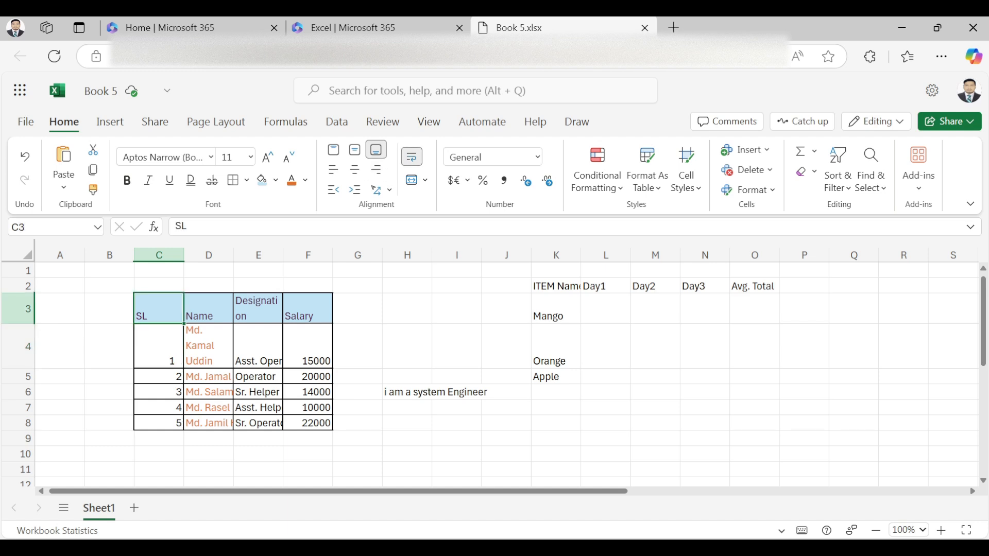
pyautogui.click(381, 190)
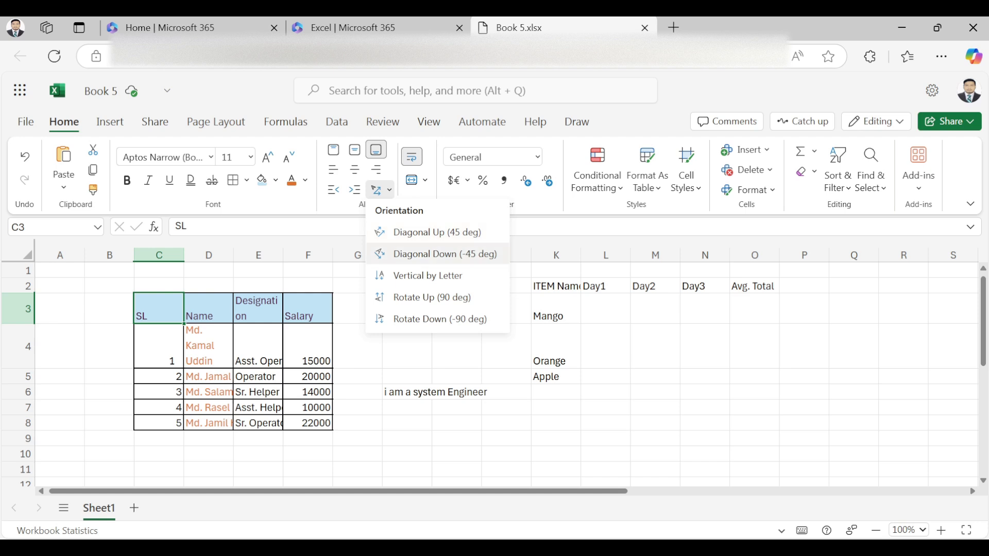
pyautogui.click(440, 254)
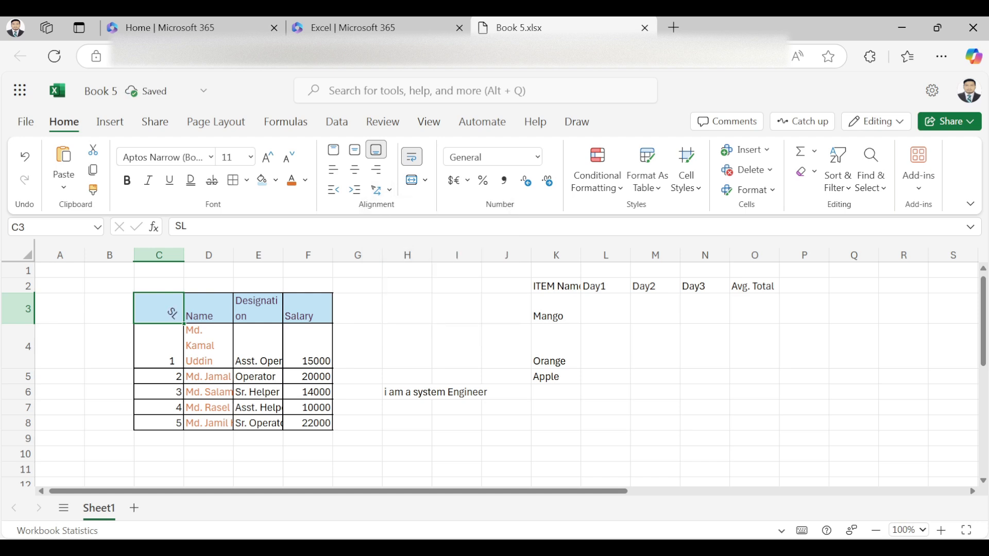
pyautogui.click(382, 190)
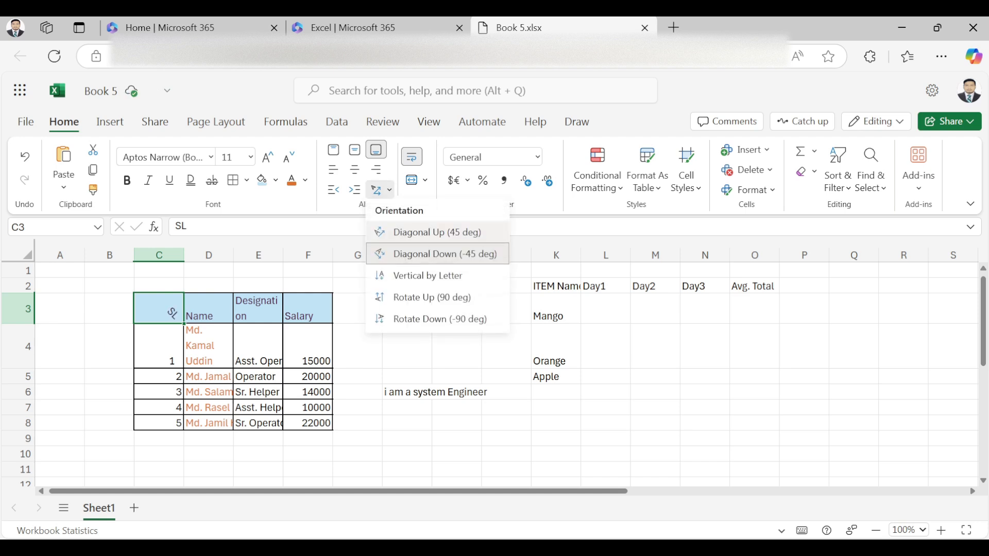
pyautogui.click(437, 232)
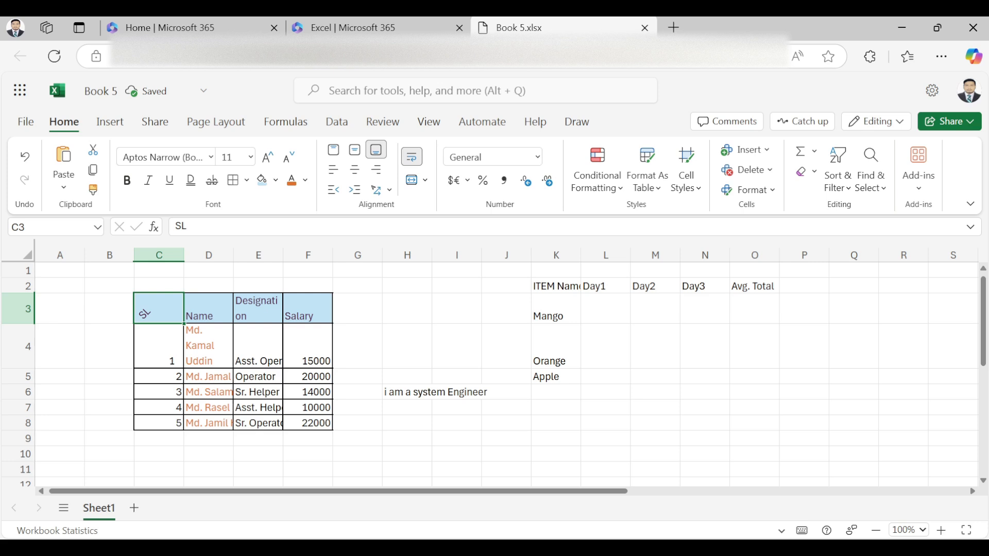
pyautogui.hotkey('ctrl', 'z')
pyautogui.hotkey('ctrl', 'z')
pyautogui.click(456, 309)
pyautogui.click(308, 346)
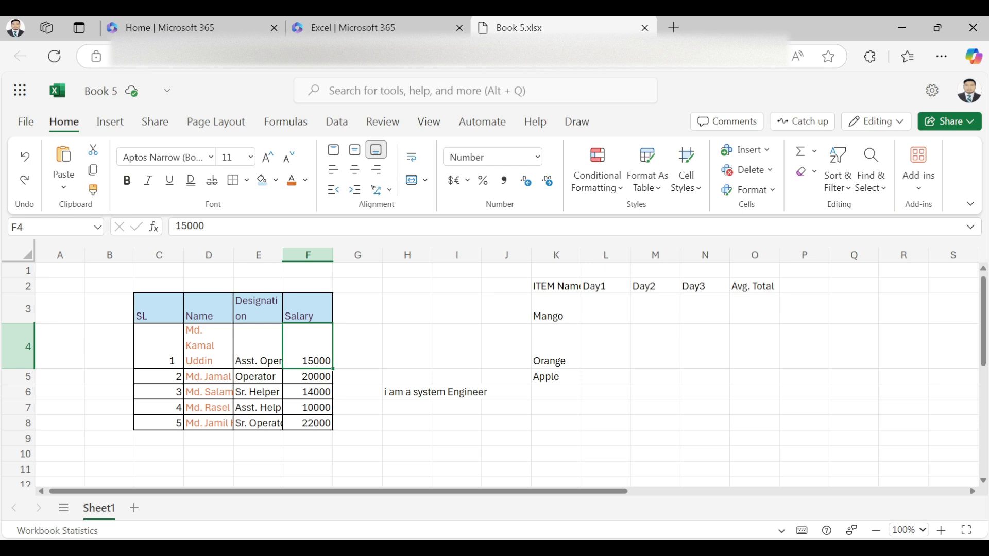
# Step: Apply Wrap Text to the long name in D5 so it spans two lines
pyautogui.click(407, 309)
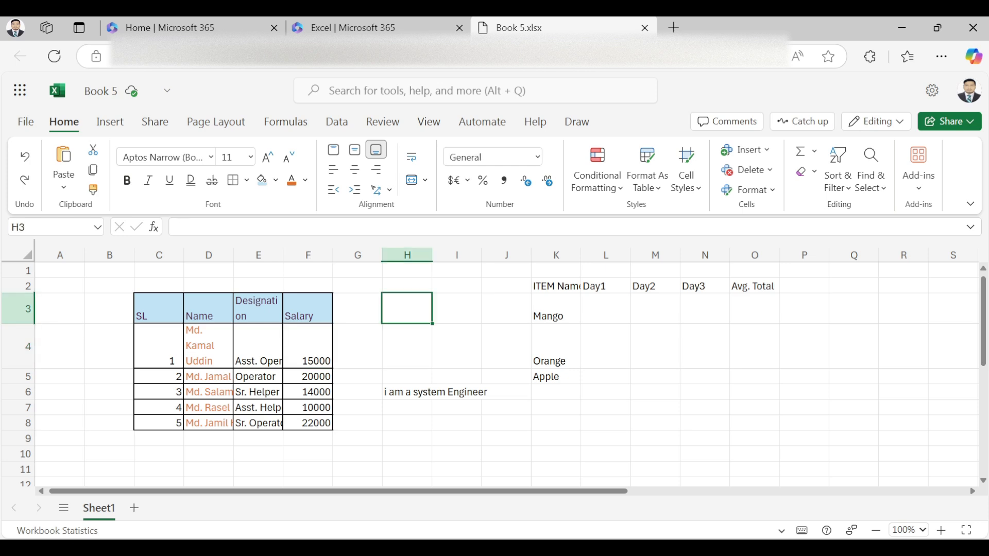
pyautogui.click(208, 376)
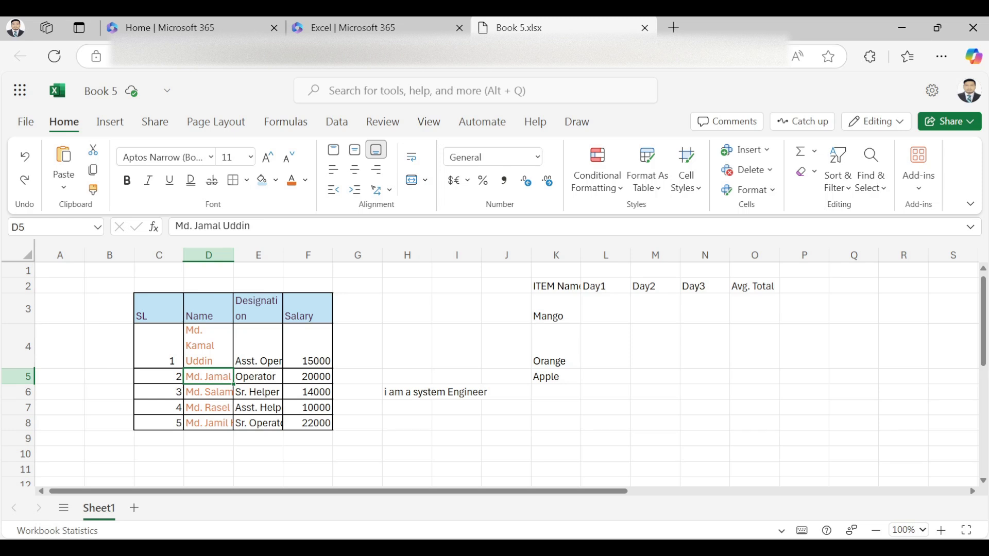
pyautogui.click(411, 157)
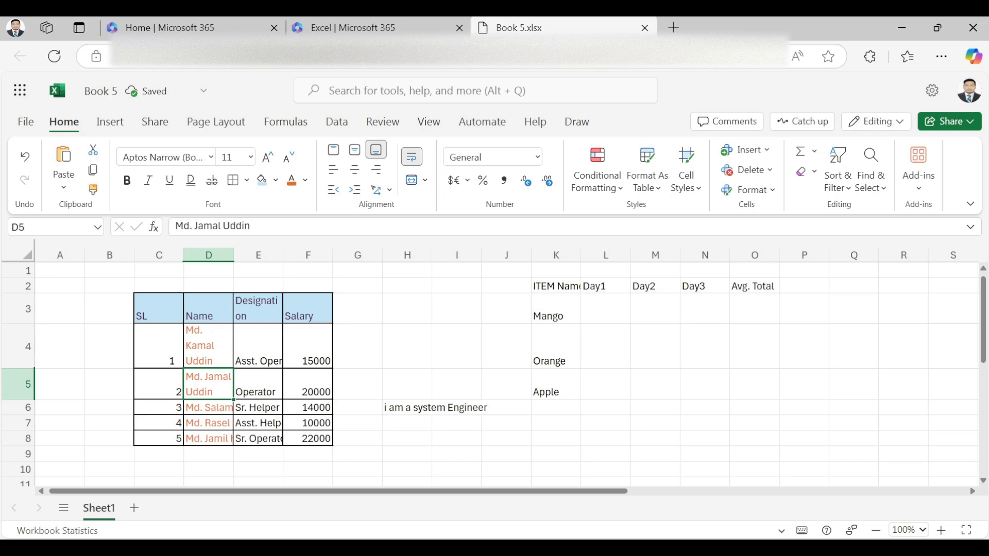
pyautogui.click(556, 439)
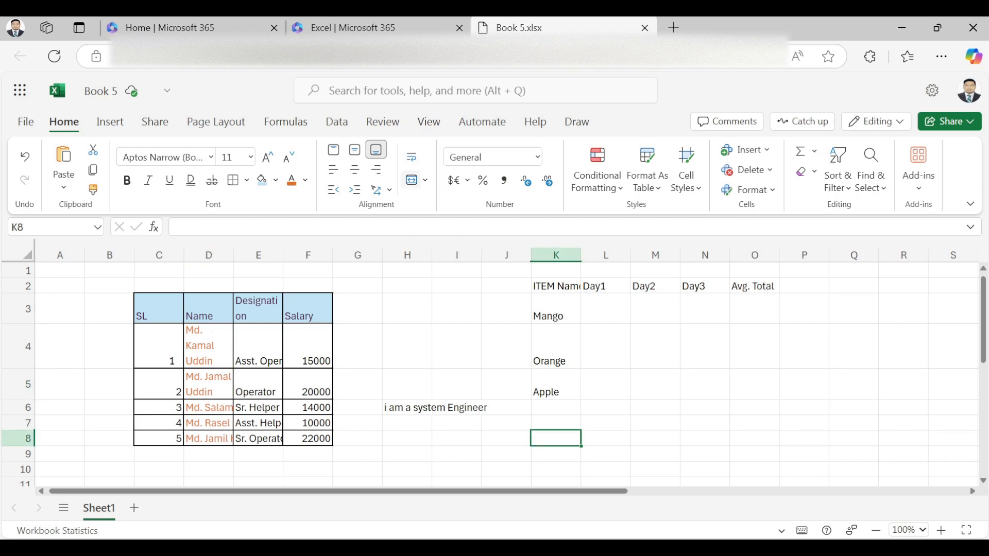
pyautogui.click(407, 423)
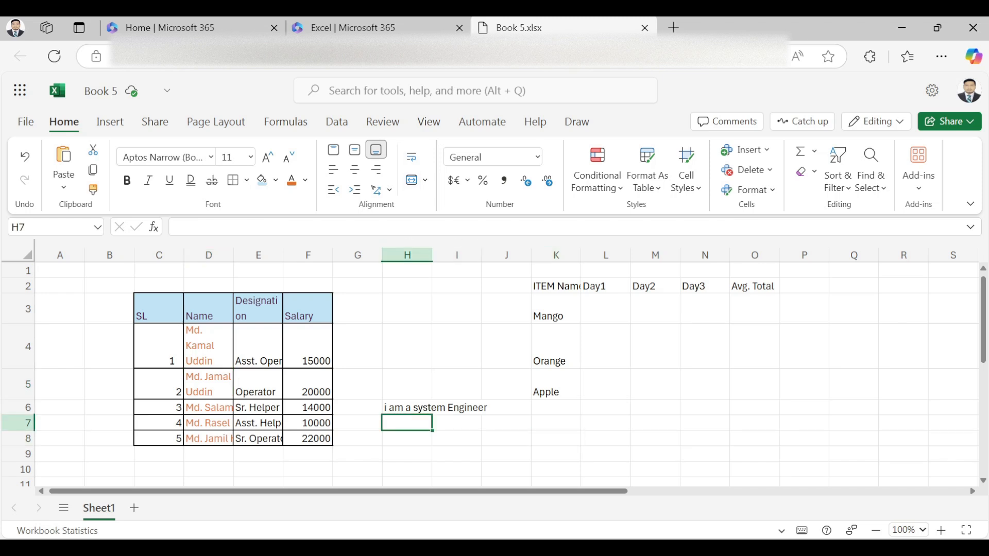
pyautogui.click(406, 408)
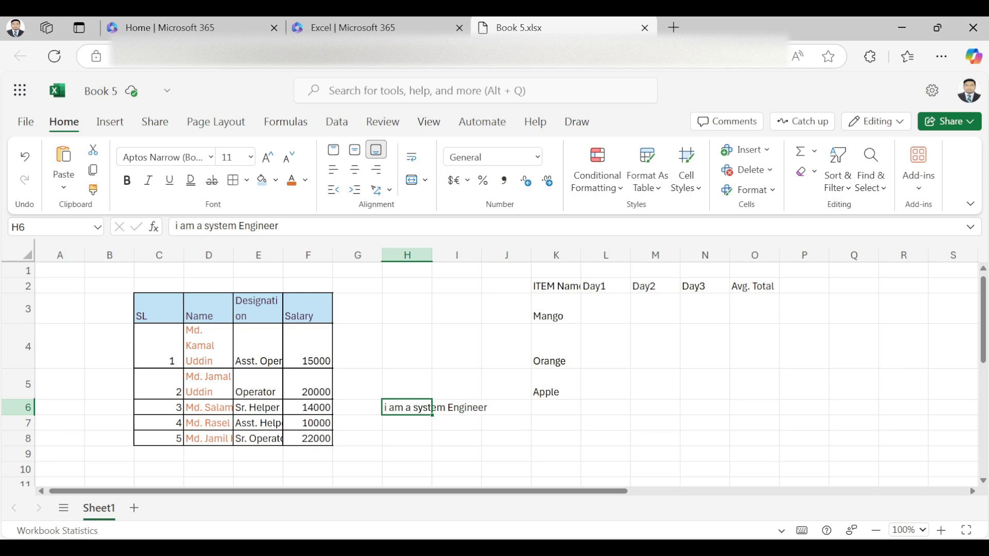
pyautogui.click(457, 423)
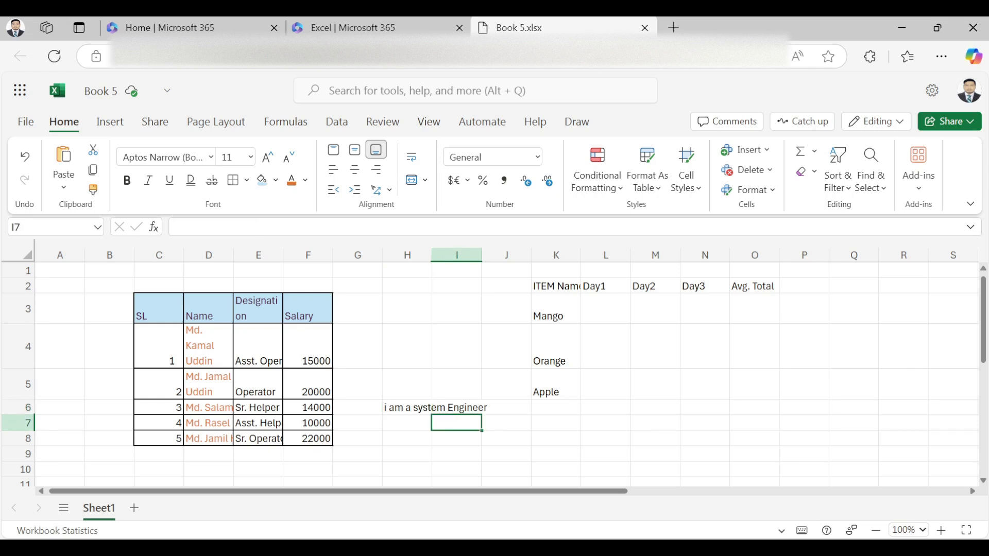
# Step: Merge and centre H6:J6 so 'i am a system Engineer' spans all three cells
pyautogui.click(407, 423)
pyautogui.moveTo(407, 407); pyautogui.dragTo(506, 408)
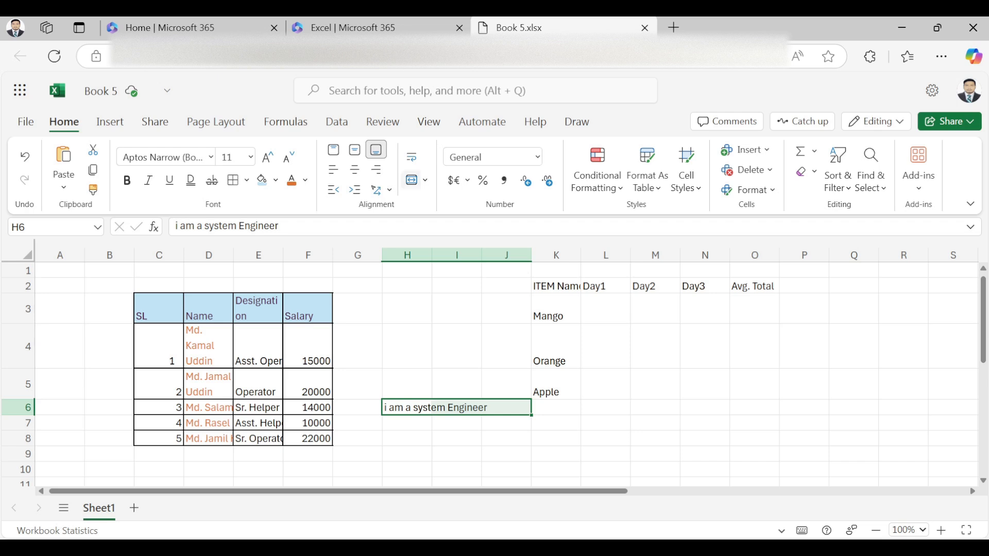
pyautogui.click(412, 180)
pyautogui.click(457, 438)
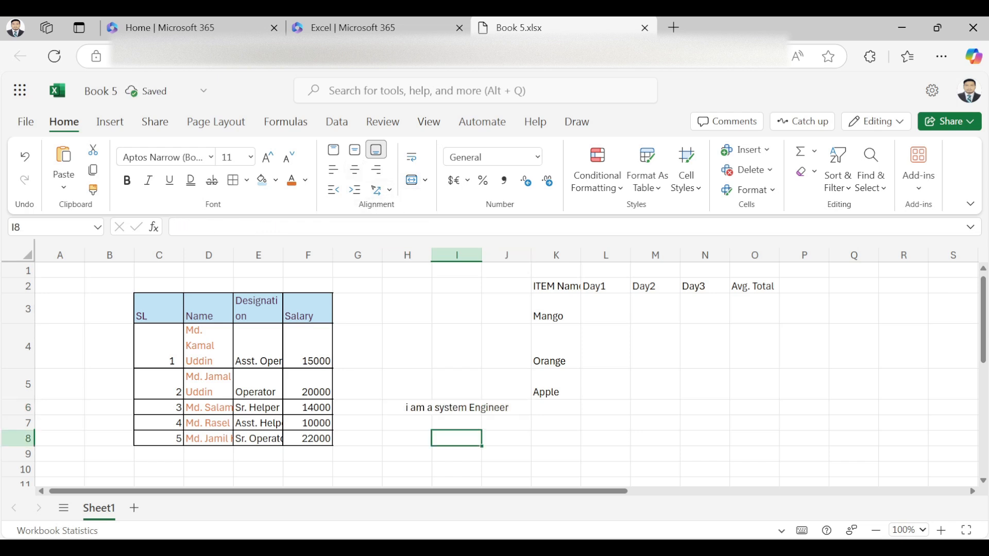
pyautogui.click(456, 407)
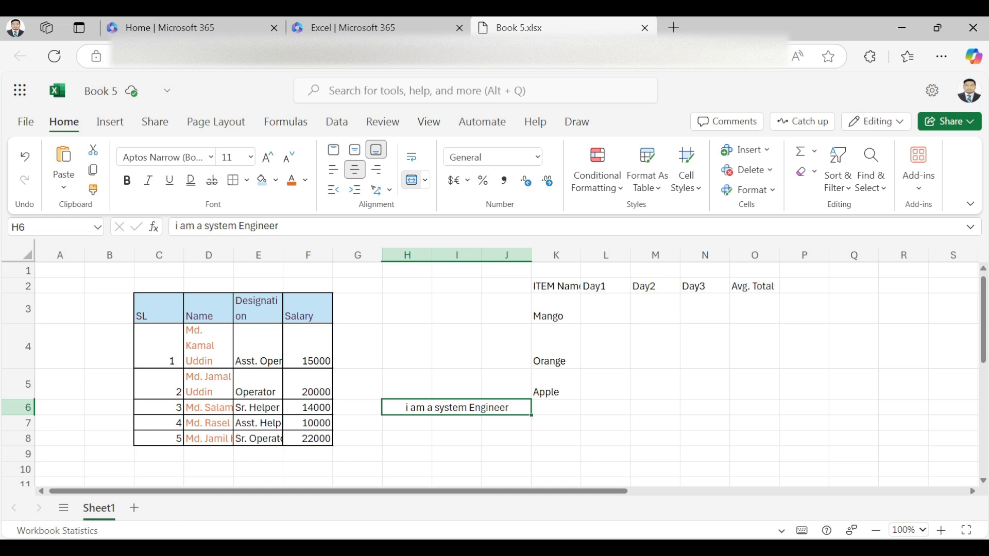
pyautogui.click(308, 347)
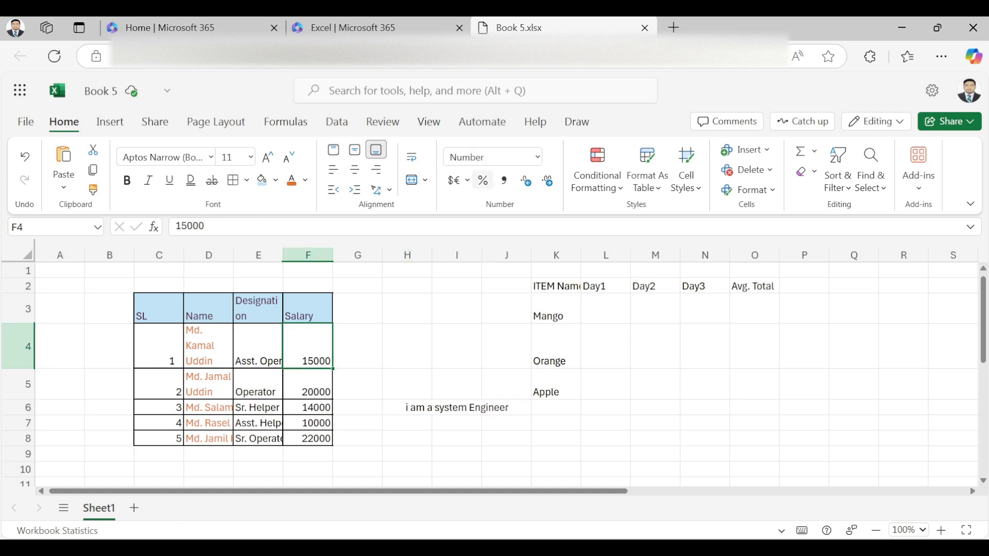
pyautogui.click(482, 181)
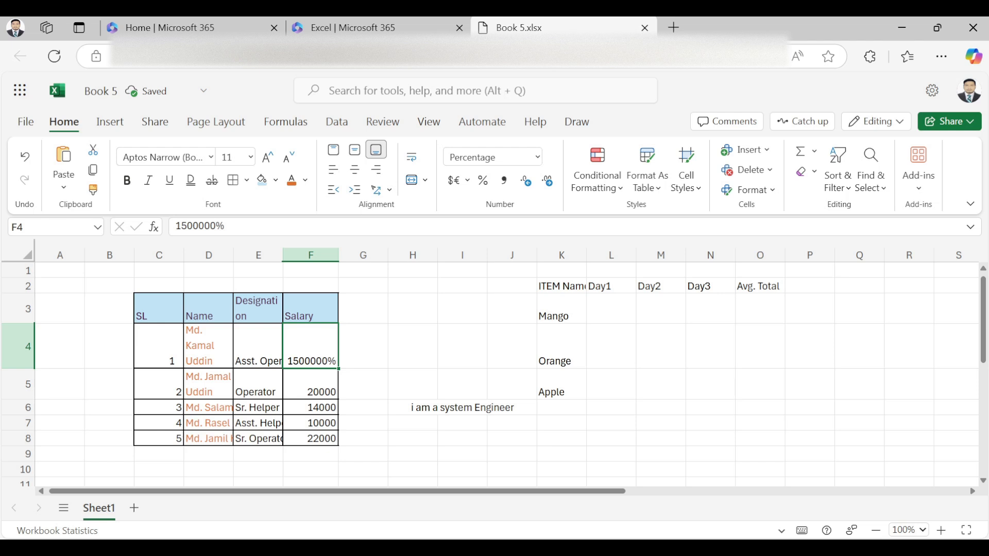
pyautogui.hotkey('ctrl', 'z')
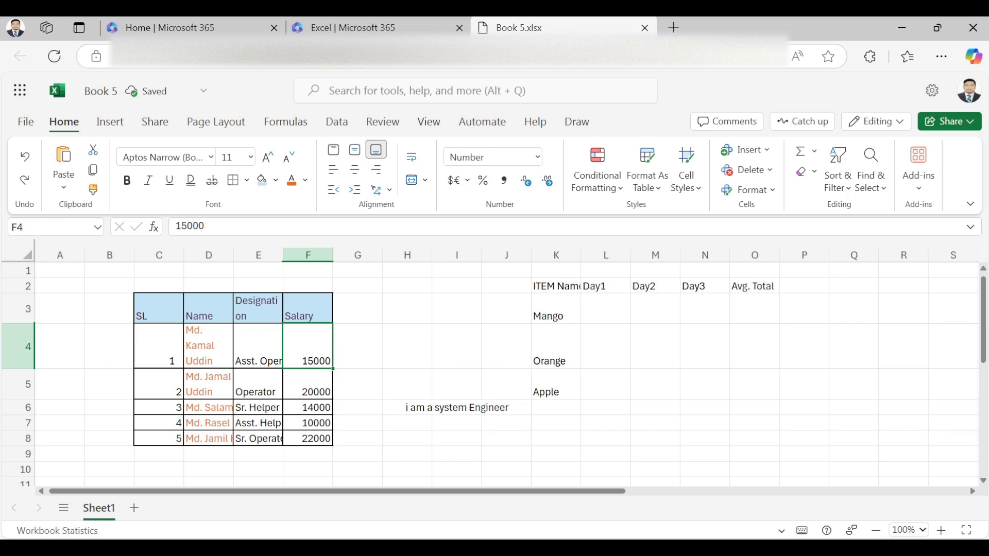
pyautogui.click(503, 180)
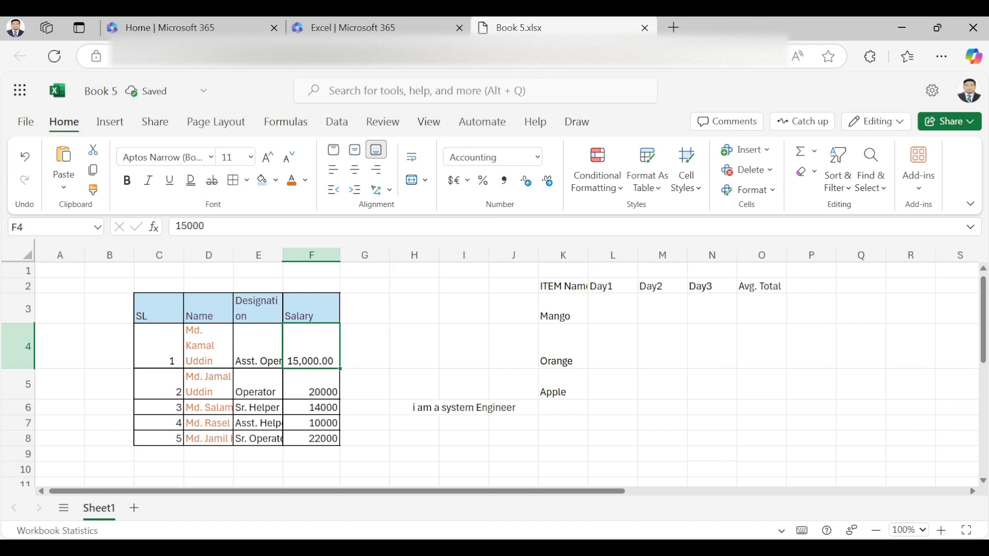
pyautogui.hotkey('ctrl', 'z')
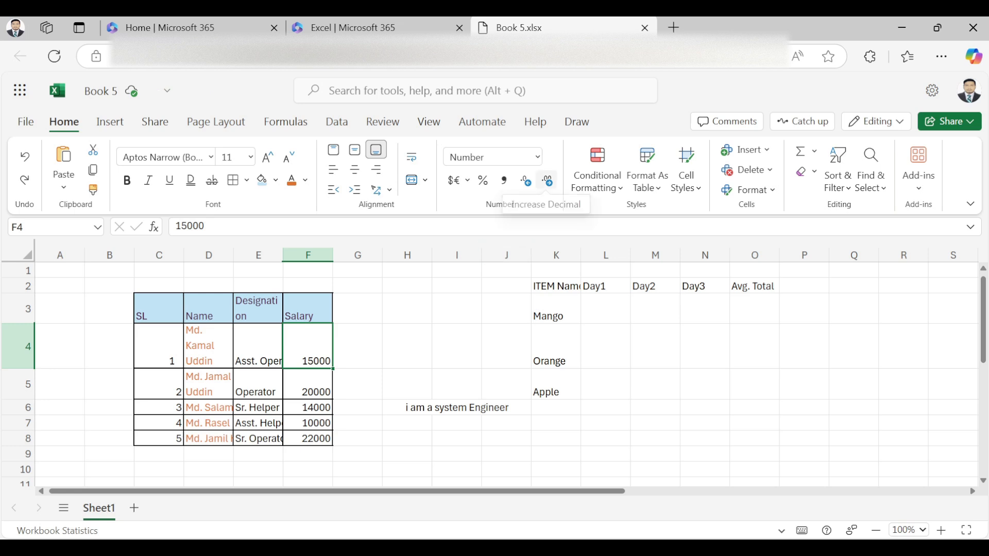
pyautogui.click(547, 181)
pyautogui.click(547, 181)
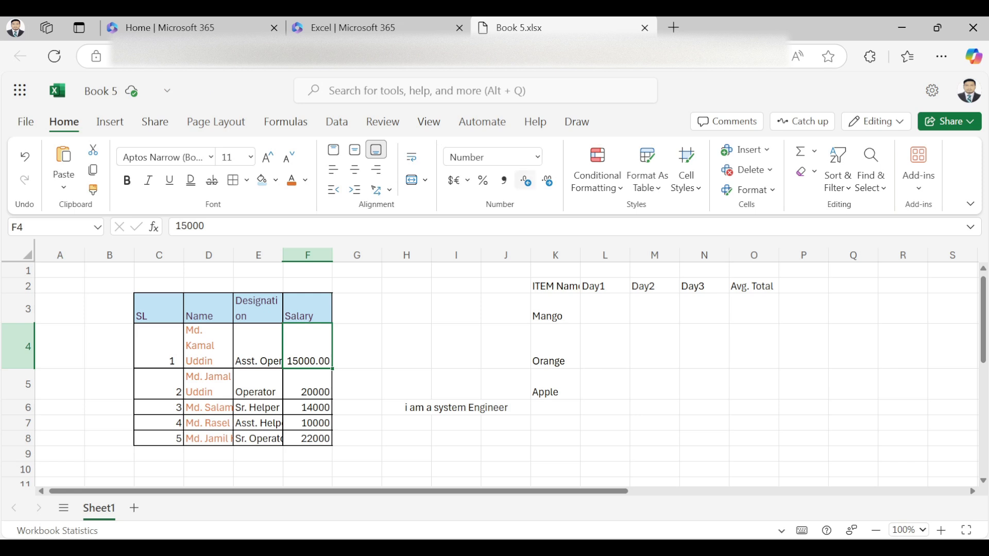
pyautogui.click(525, 180)
pyautogui.click(525, 180)
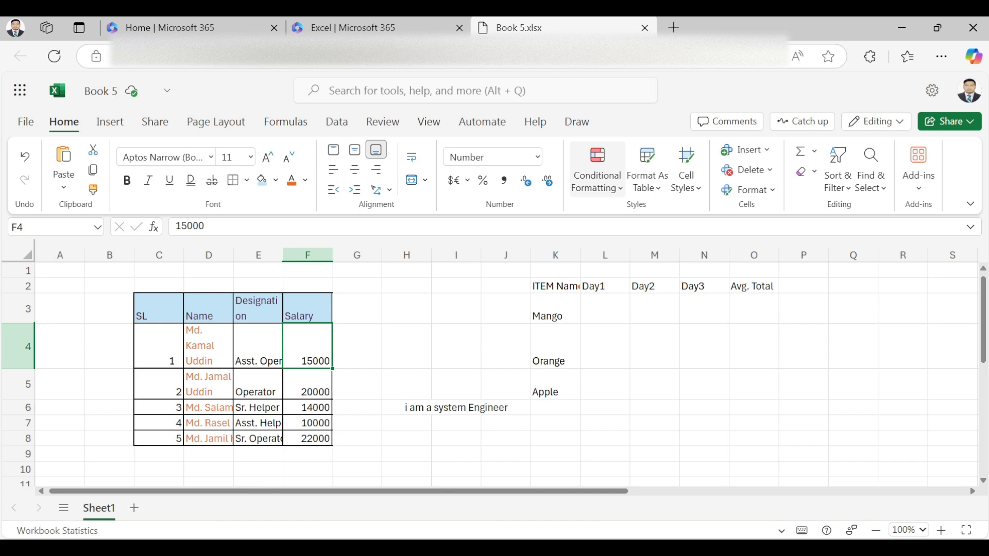
pyautogui.click(597, 169)
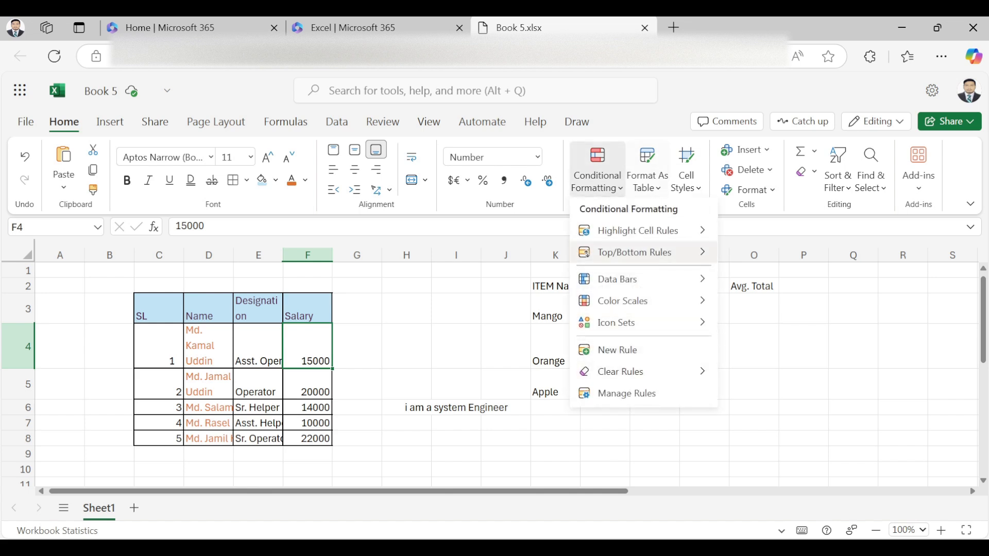
pyautogui.click(646, 170)
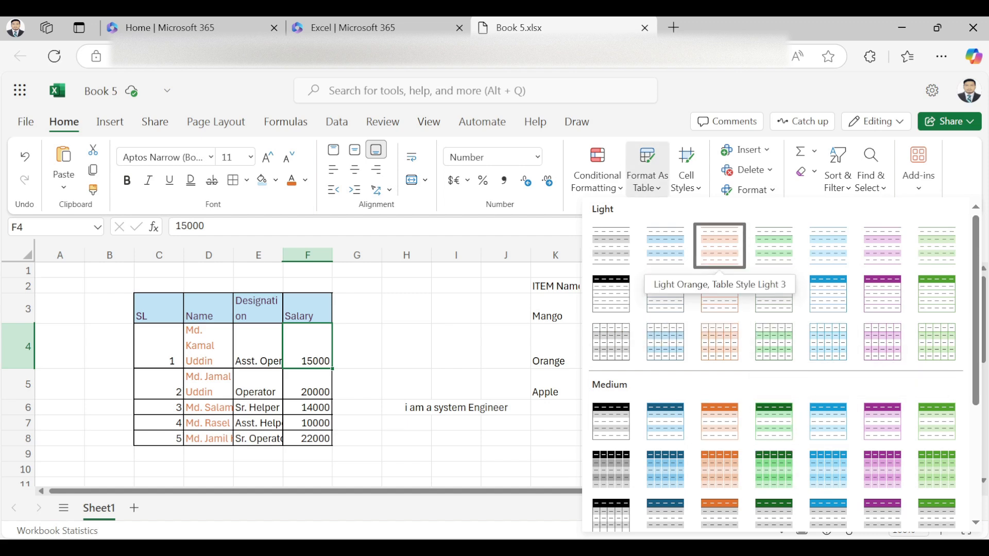
pyautogui.click(686, 170)
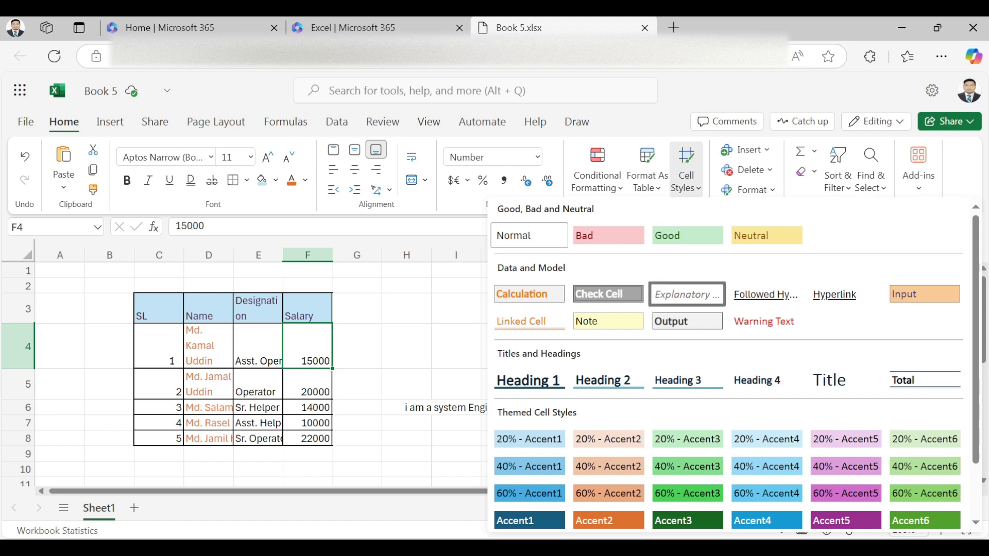
pyautogui.click(767, 150)
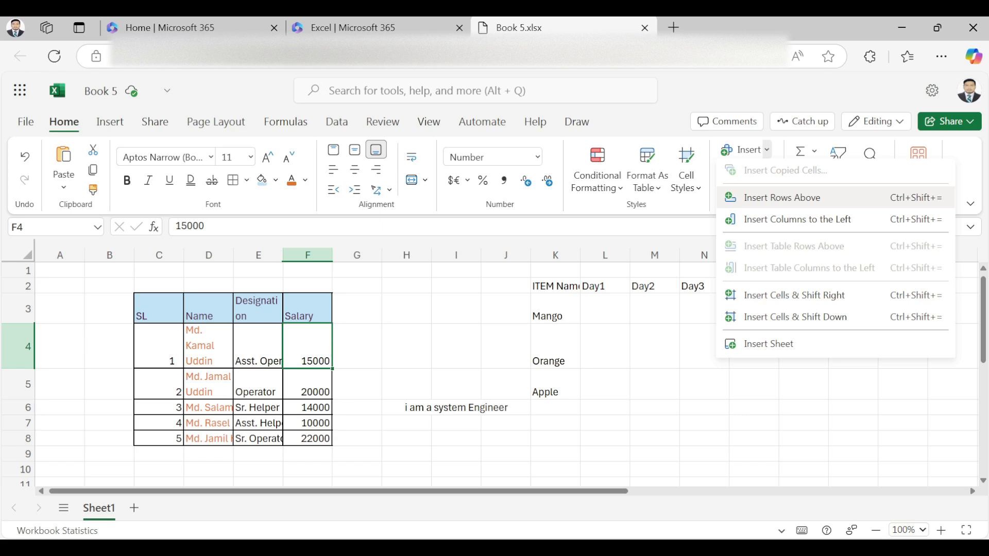
pyautogui.click(766, 150)
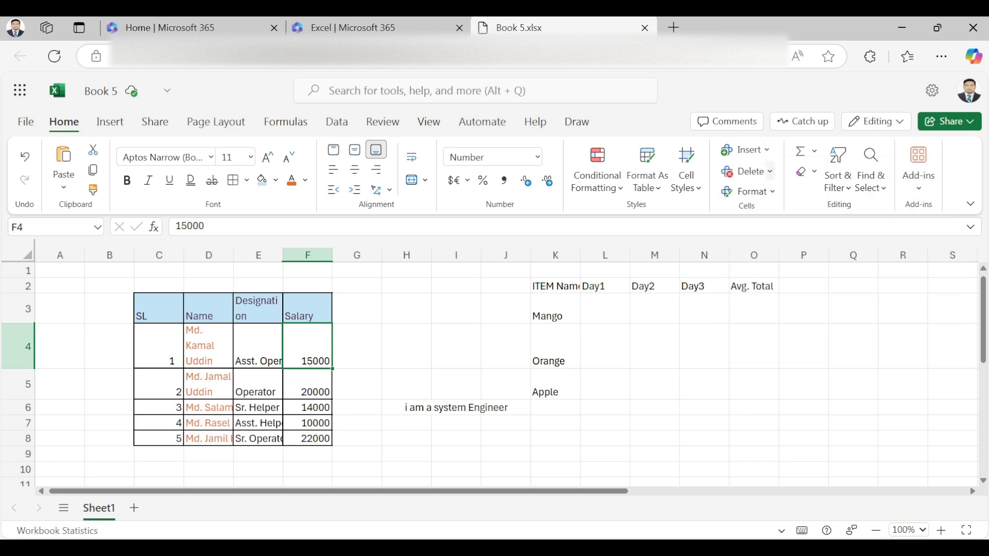
pyautogui.click(770, 171)
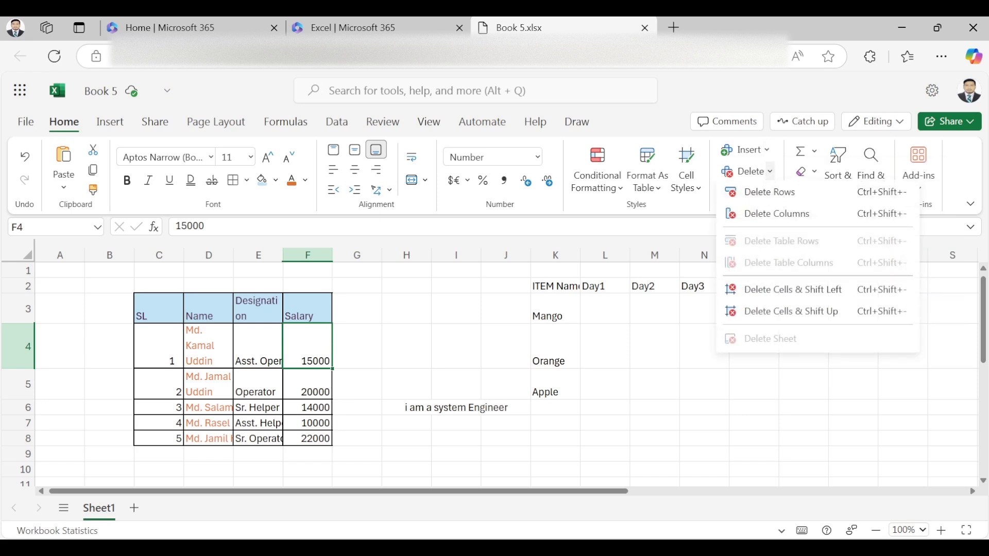
pyautogui.click(770, 171)
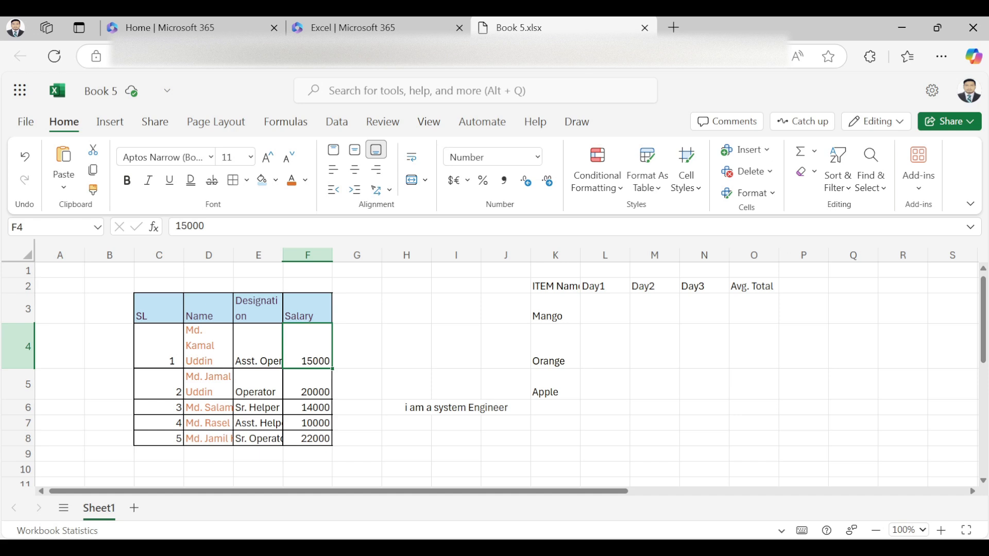
pyautogui.click(749, 193)
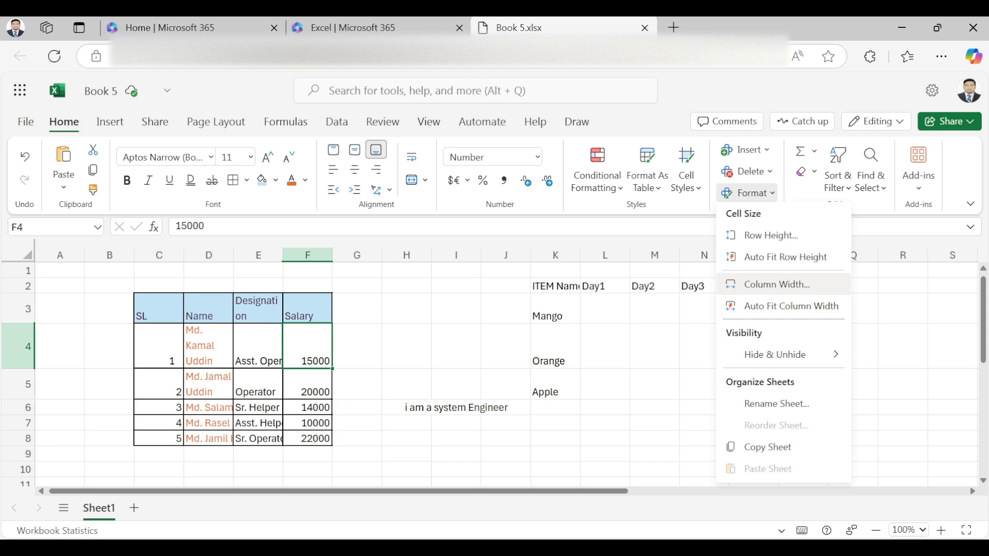
pyautogui.click(747, 193)
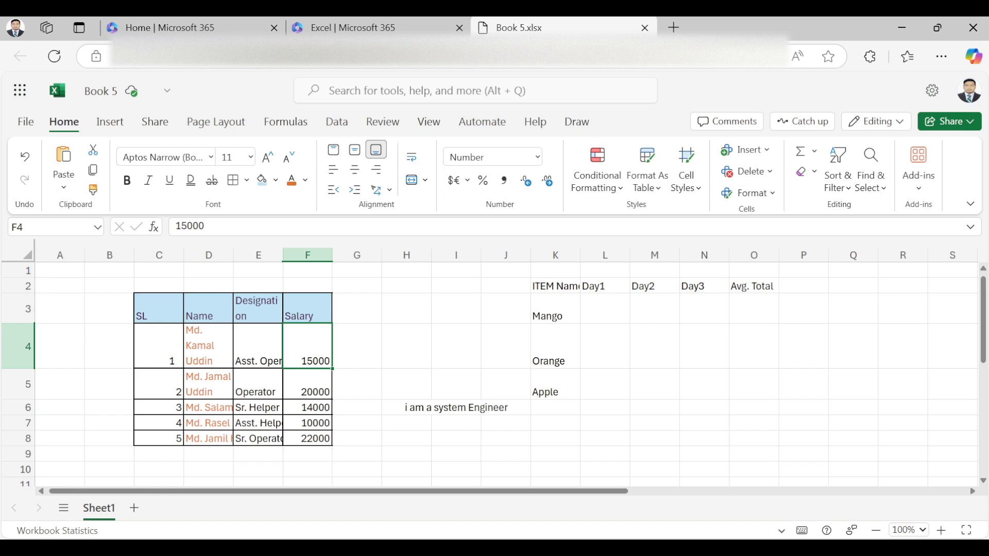
# Step: Enter 50 in L7 under Day1 and 40 in M7 under Day2
pyautogui.click(604, 423)
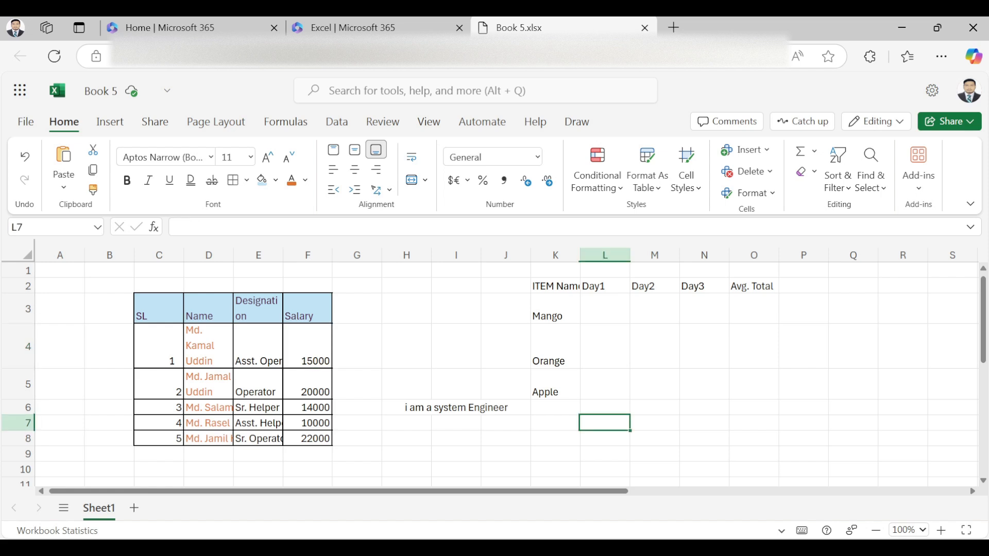
pyautogui.write('5')
pyautogui.write('0')
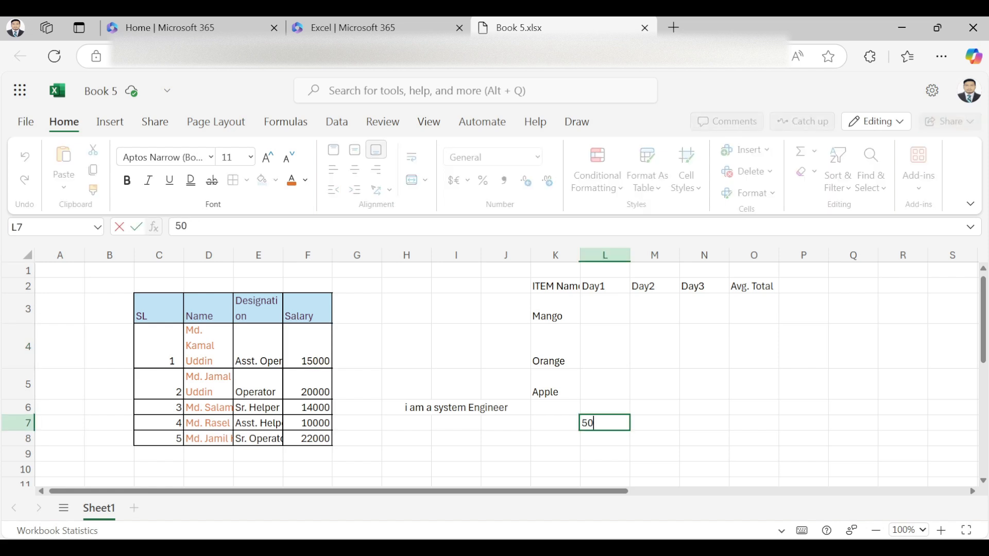
pyautogui.press('Tab')
pyautogui.write('40')
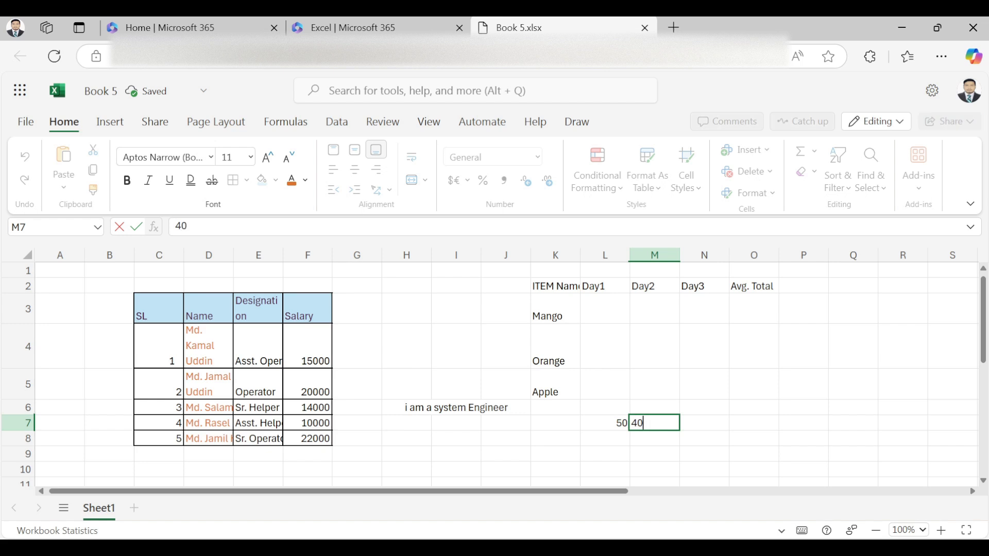
pyautogui.press('Tab')
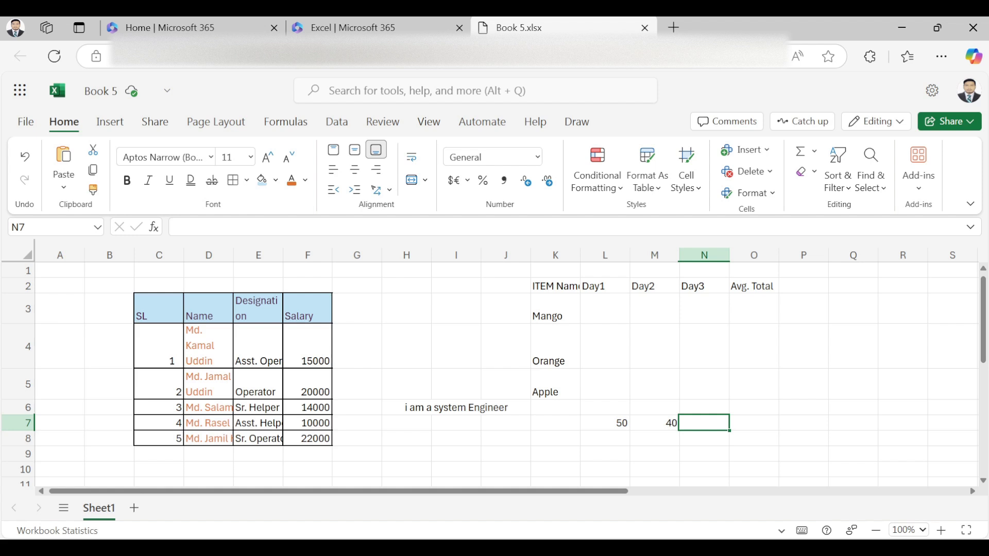
# Step: AutoSum L7:M7 into N7 giving 90, then Clear All to empty N7 again
pyautogui.click(800, 151)
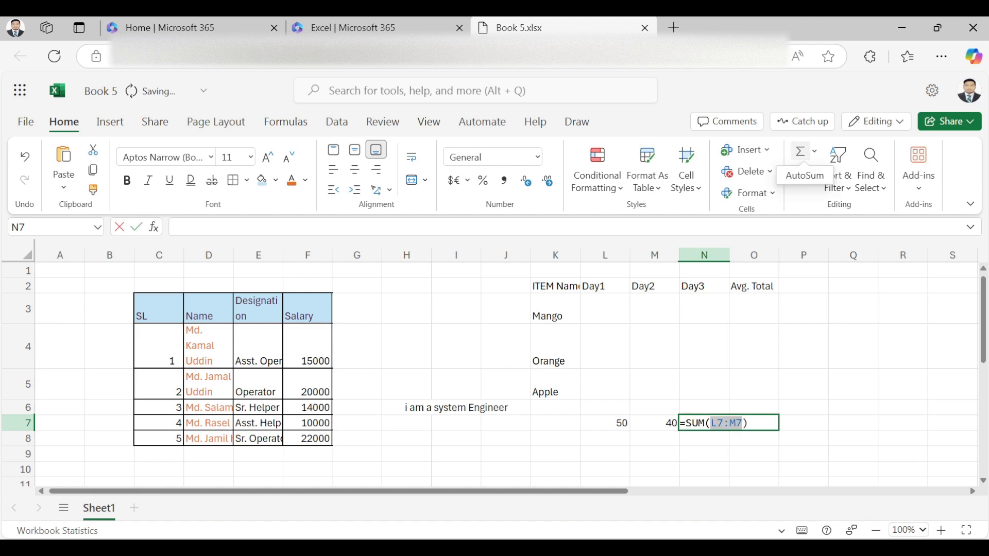
pyautogui.press('Return')
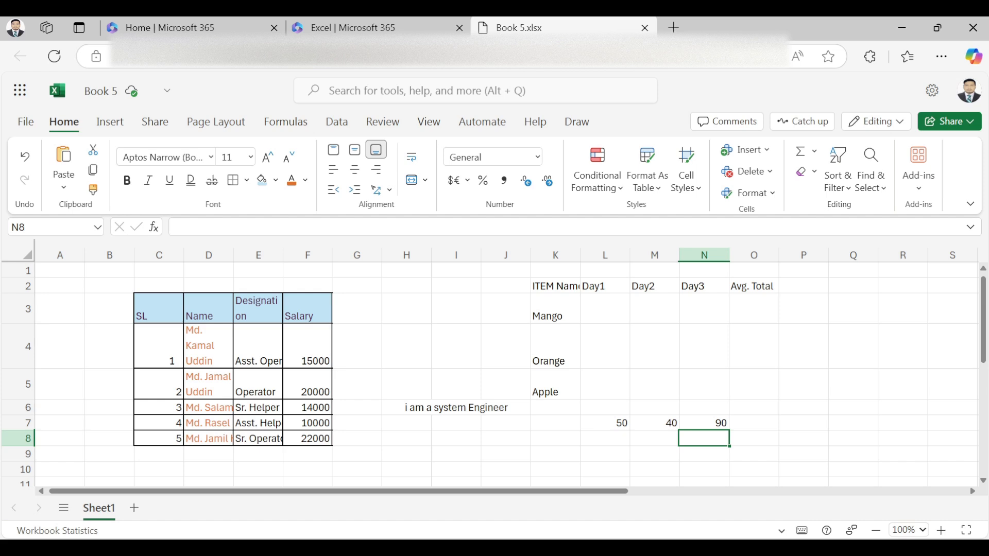
pyautogui.click(704, 423)
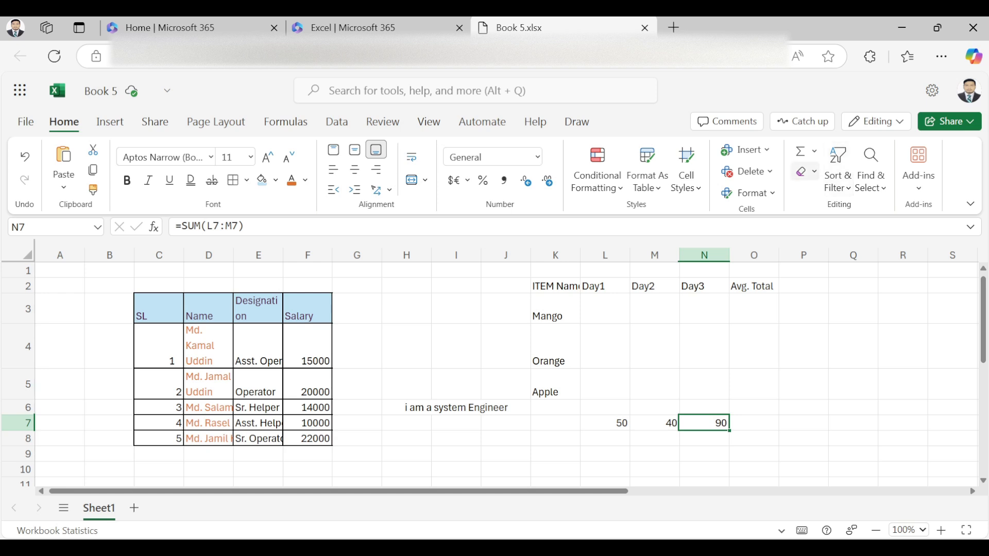
pyautogui.click(807, 171)
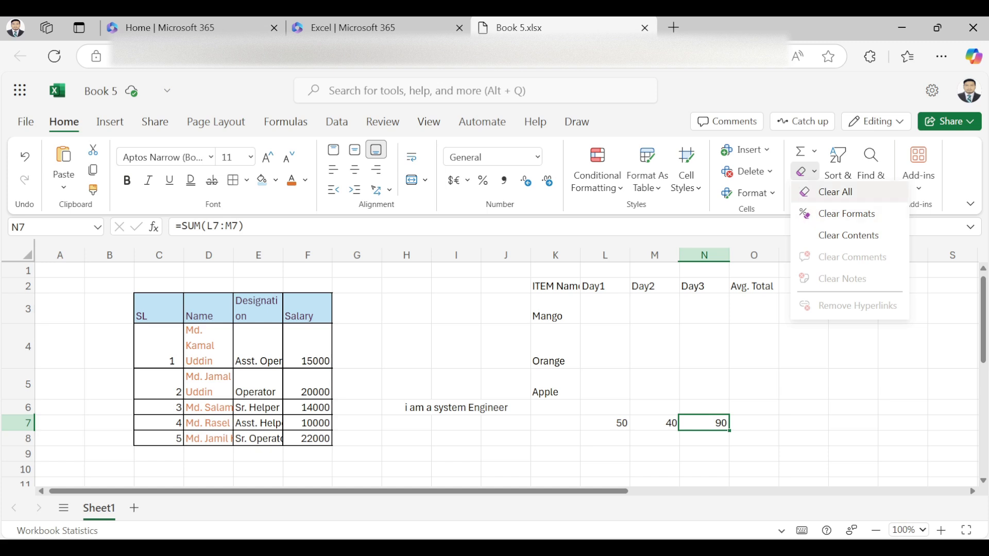
pyautogui.click(835, 191)
pyautogui.click(803, 407)
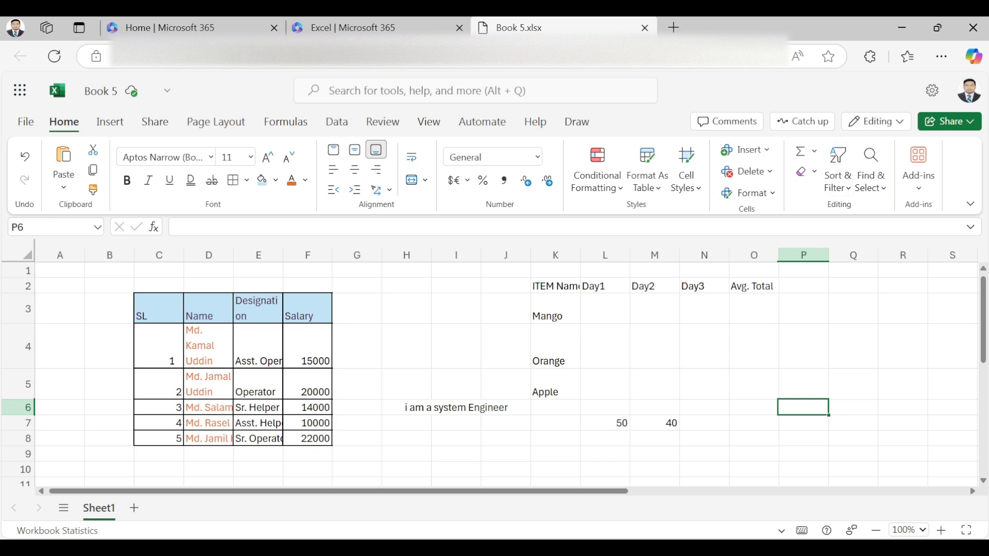
pyautogui.click(158, 308)
pyautogui.moveTo(158, 309); pyautogui.dragTo(307, 309)
pyautogui.click(838, 167)
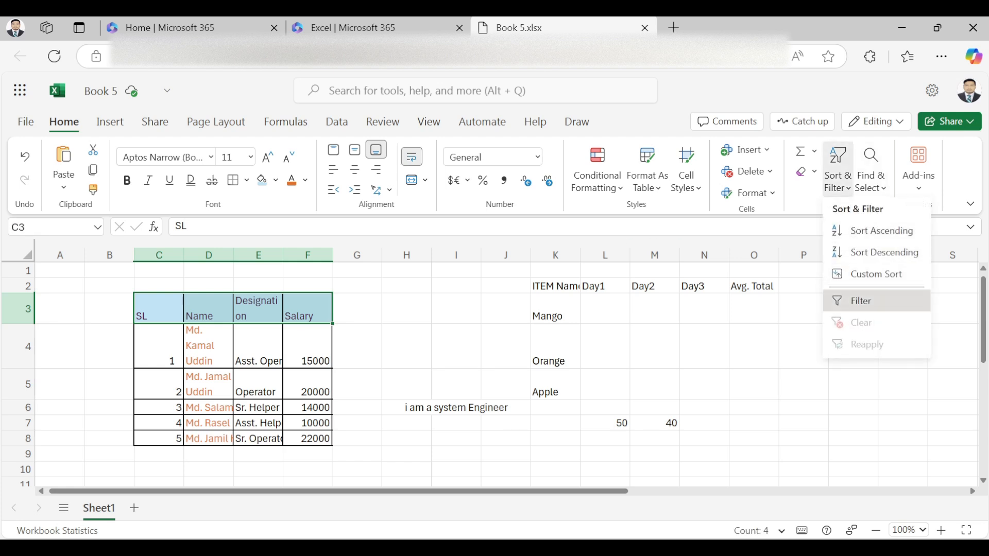
pyautogui.click(858, 300)
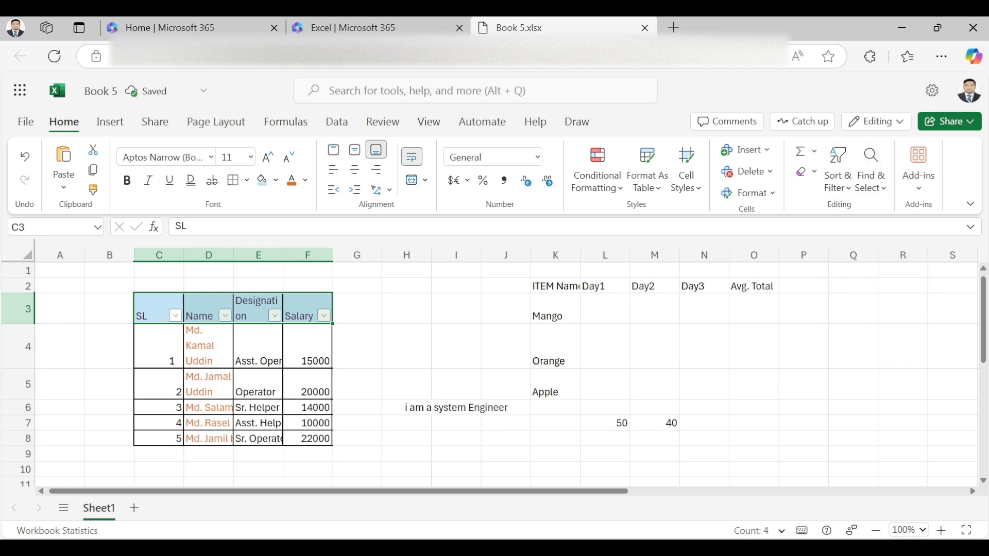
pyautogui.click(323, 316)
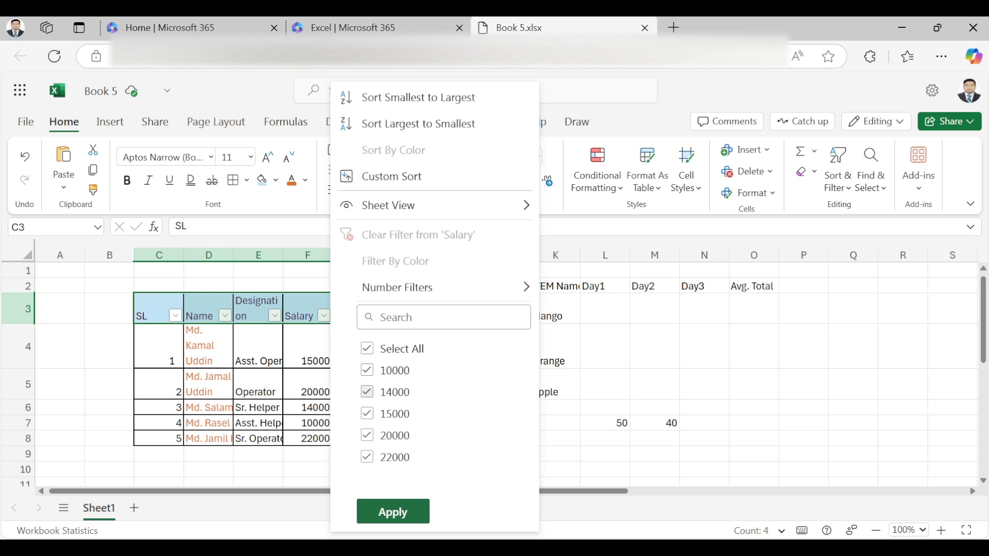
pyautogui.click(367, 349)
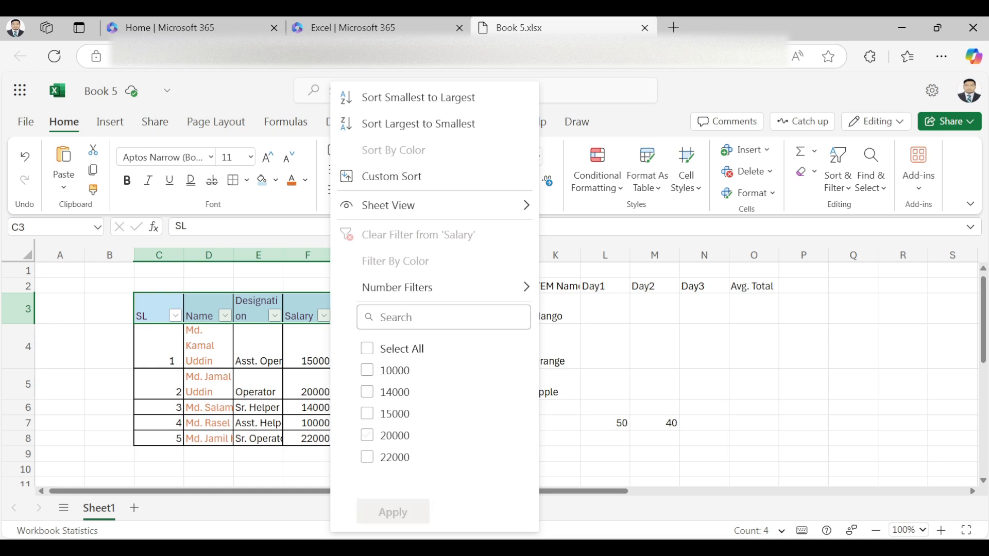
pyautogui.click(367, 435)
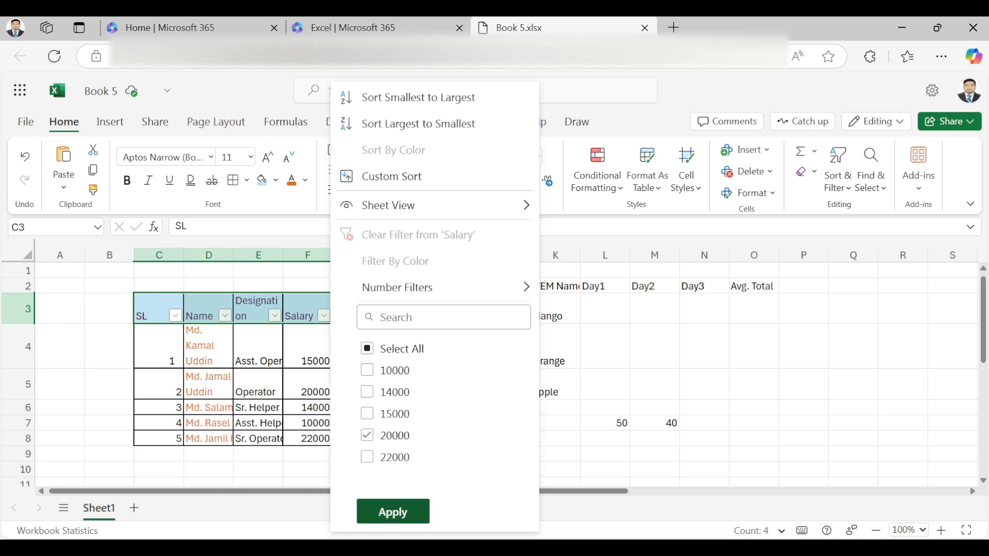
pyautogui.click(392, 511)
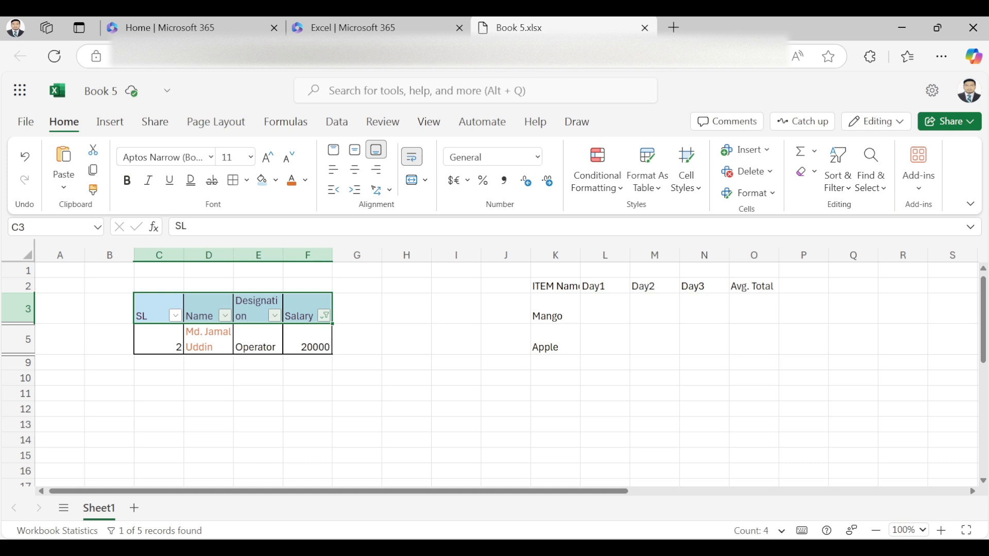
pyautogui.click(838, 170)
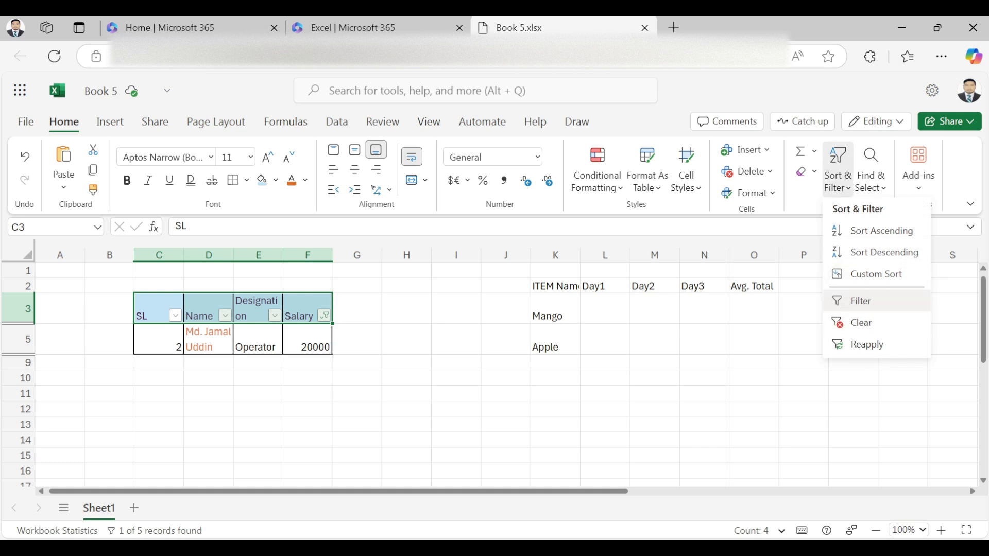
pyautogui.click(860, 300)
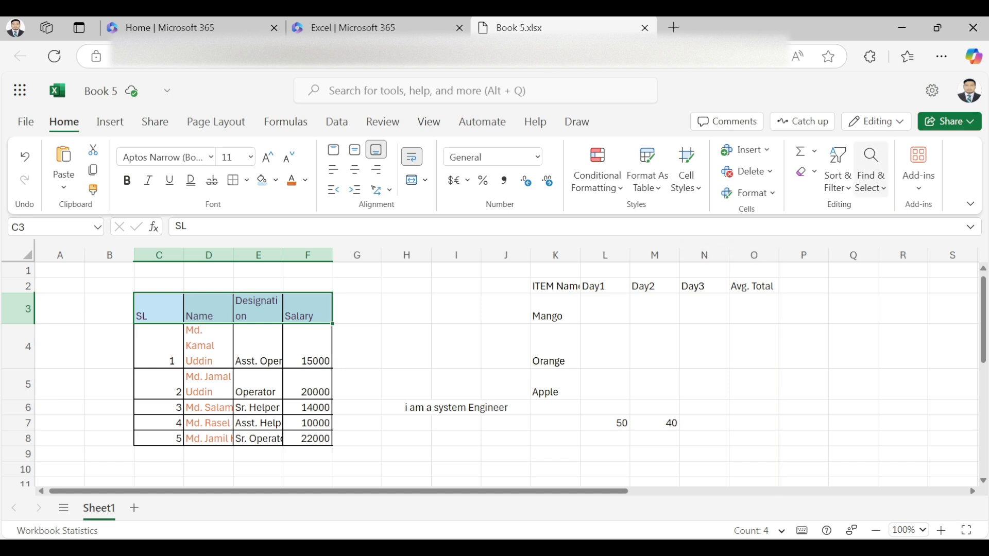
# Step: Open Find and Replace and search the whole sheet for the employee's first name
pyautogui.click(870, 165)
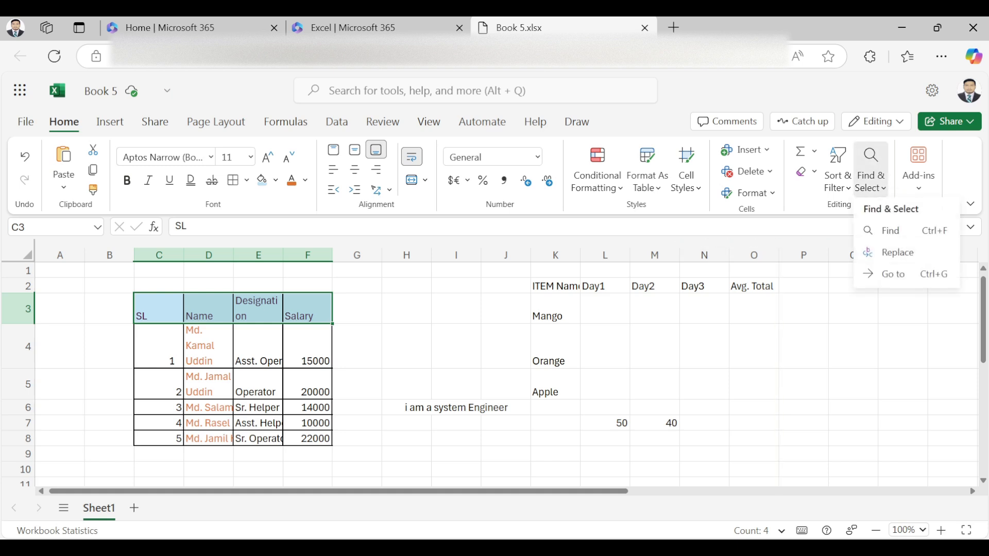
pyautogui.click(889, 230)
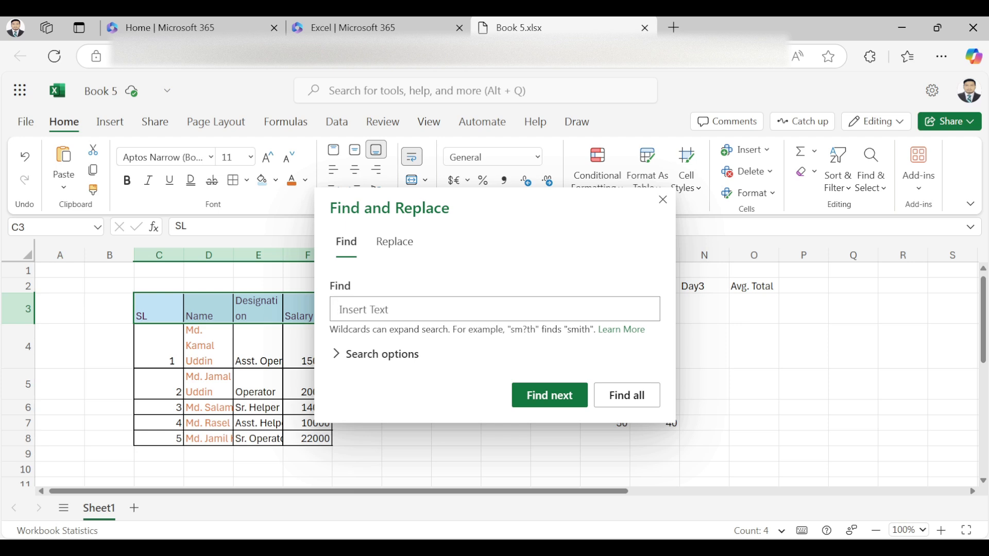
pyautogui.write('rasel')
pyautogui.click(382, 353)
pyautogui.click(407, 351)
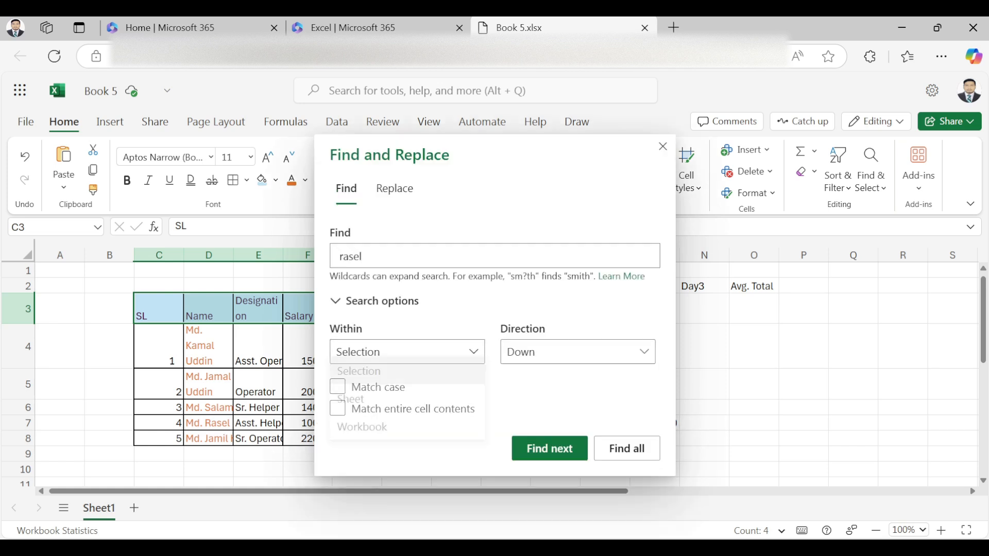
pyautogui.click(360, 407)
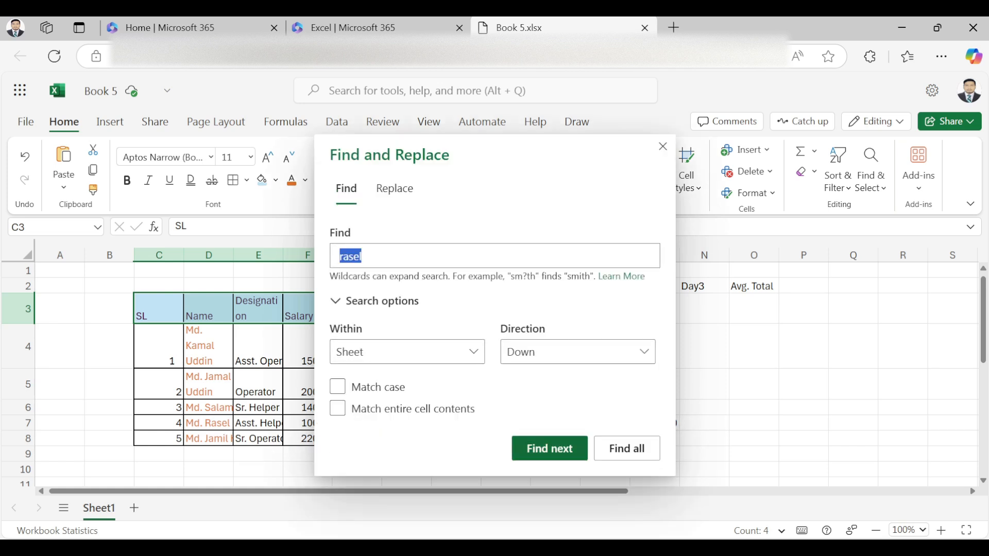
pyautogui.press('Return')
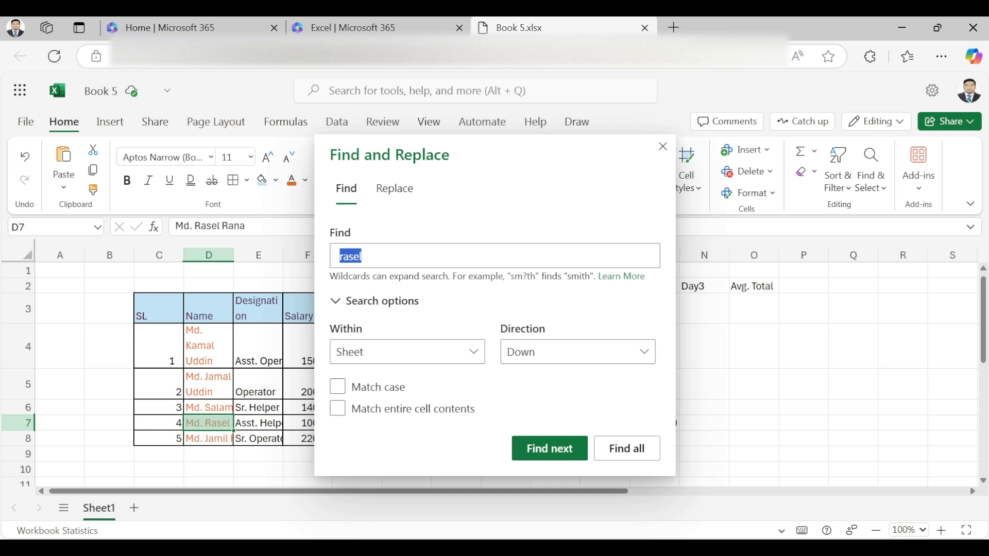
# Step: Replace the found name in D7 with the new first name and close the dialog
pyautogui.click(395, 188)
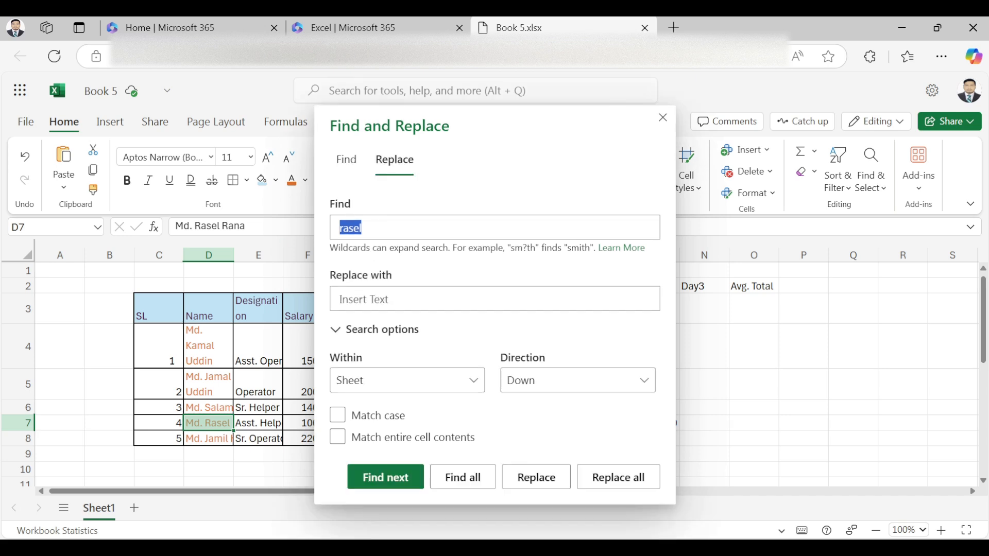
pyautogui.click(412, 299)
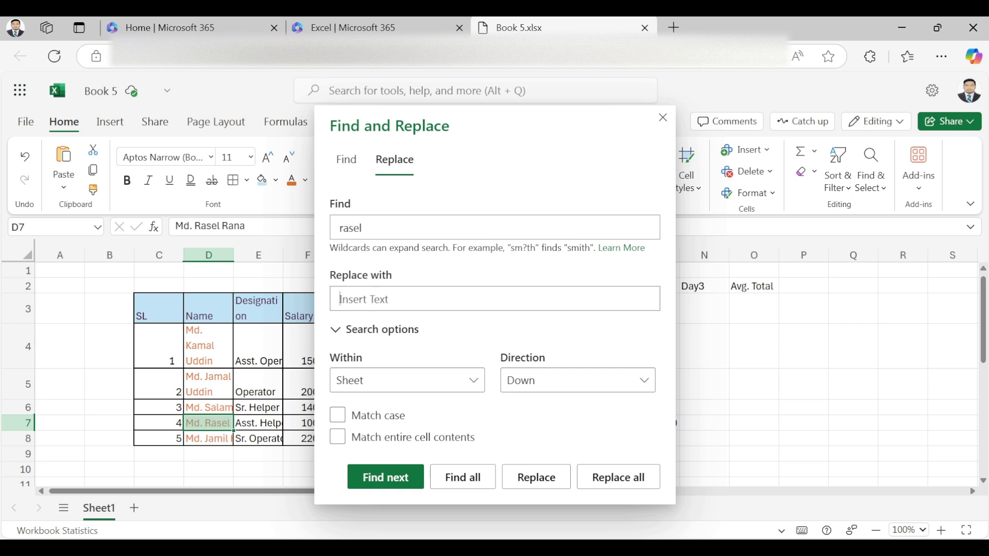
pyautogui.write('kamal')
pyautogui.click(536, 477)
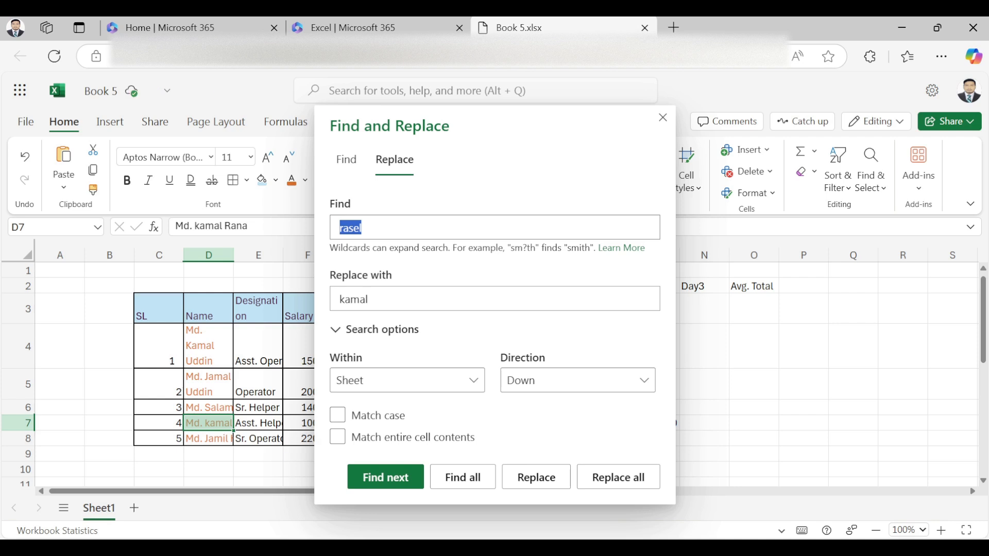
pyautogui.click(662, 118)
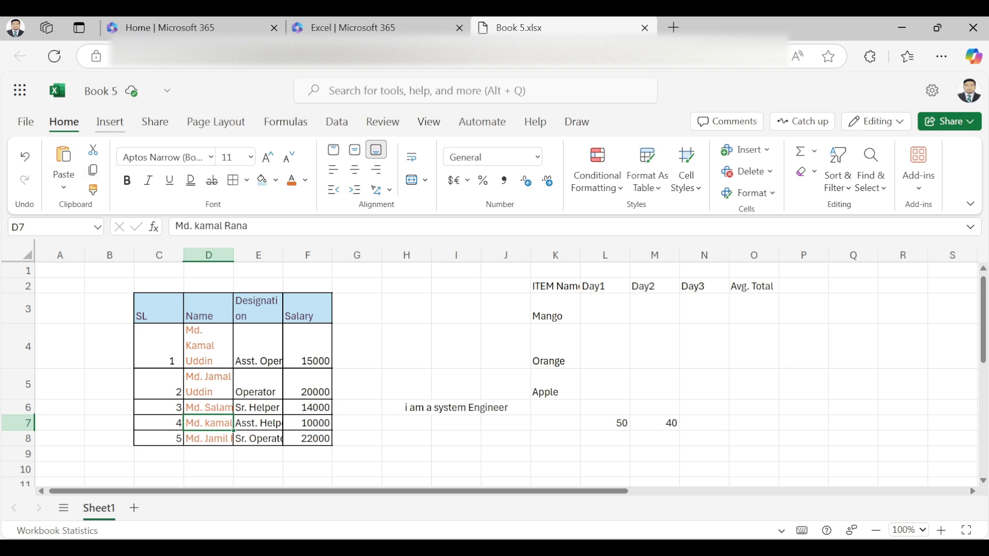
# Step: With the Insert tab showing, select the employee table C3:F8, then the salaries F4:F8
pyautogui.click(110, 121)
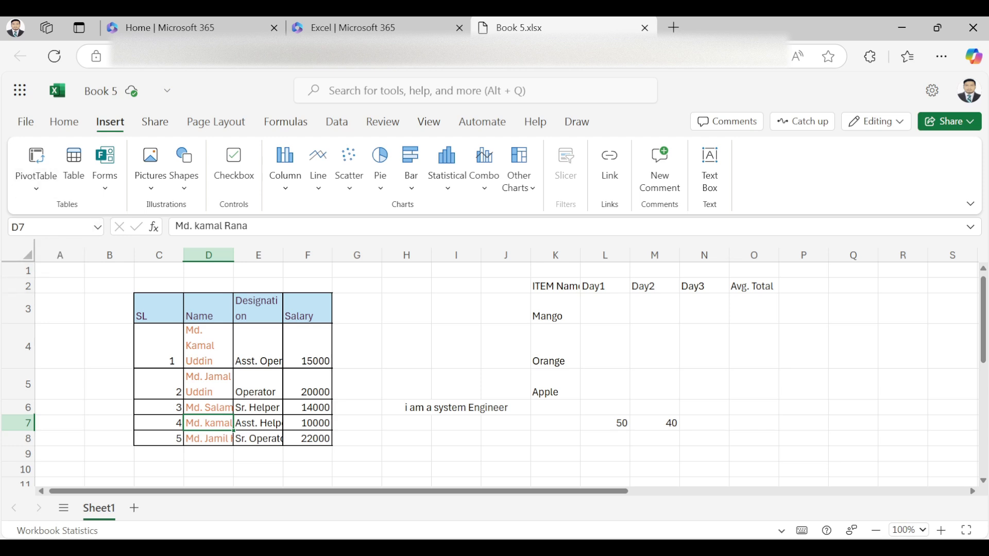
pyautogui.click(357, 346)
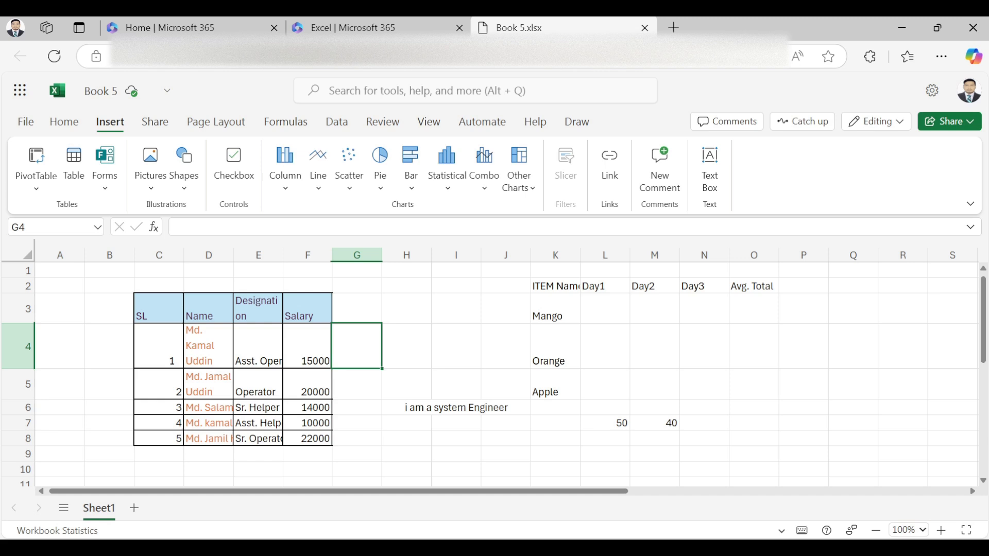
pyautogui.moveTo(158, 309); pyautogui.dragTo(314, 438)
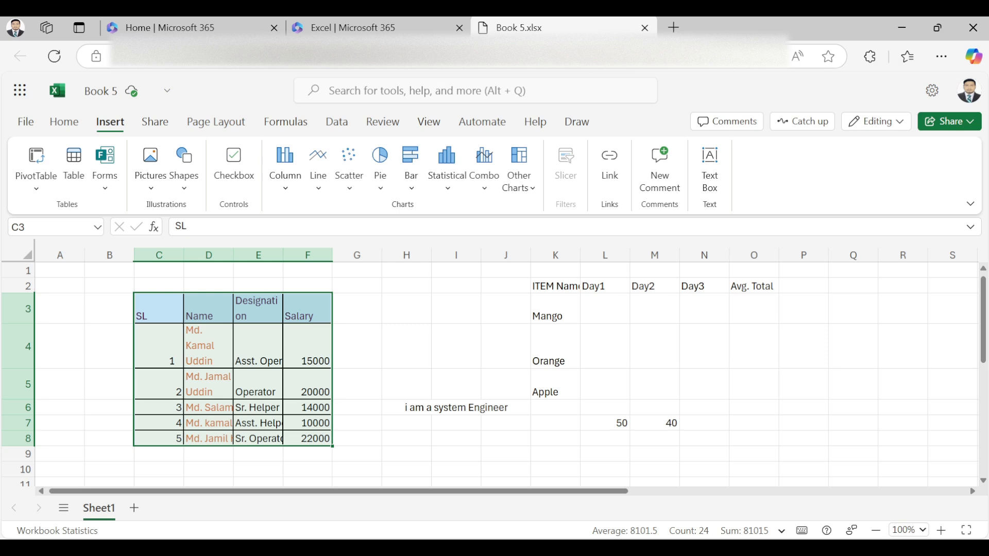
pyautogui.click(308, 346)
pyautogui.hotkey('shift', 'Down')
pyautogui.hotkey('shift', 'Down')
pyautogui.hotkey('shift', 'Down')
pyautogui.hotkey('shift', 'Down')
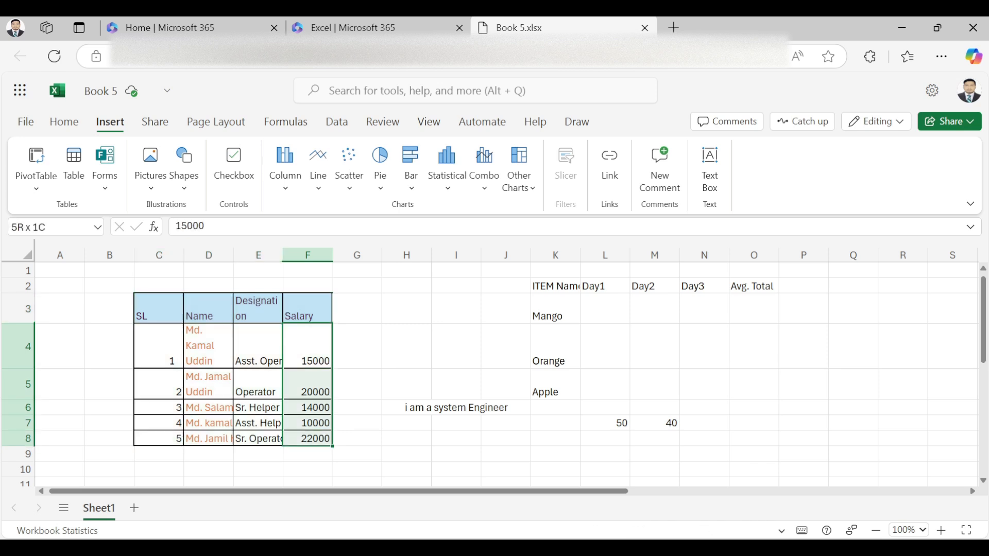
pyautogui.hotkey('shift', 'Up')
pyautogui.hotkey('shift', 'Up')
pyautogui.hotkey('shift', 'Up')
pyautogui.hotkey('shift', 'Up')
pyautogui.hotkey('shift', 'Down')
pyautogui.hotkey('shift', 'Down')
pyautogui.hotkey('shift', 'Down')
pyautogui.hotkey('shift', 'Down')
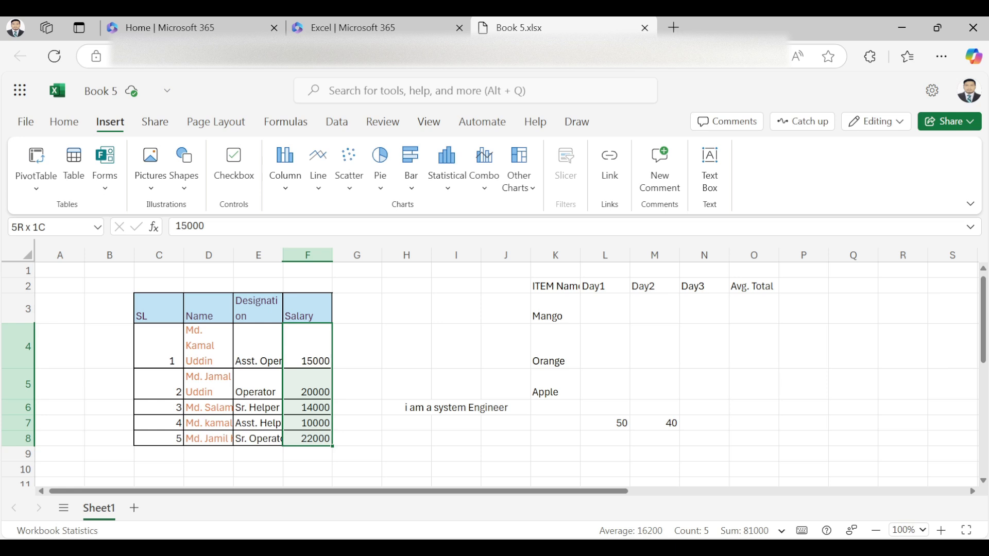
# Step: Reselect the whole employee table C3:F8 and bring up the PivotTable options
pyautogui.click(406, 383)
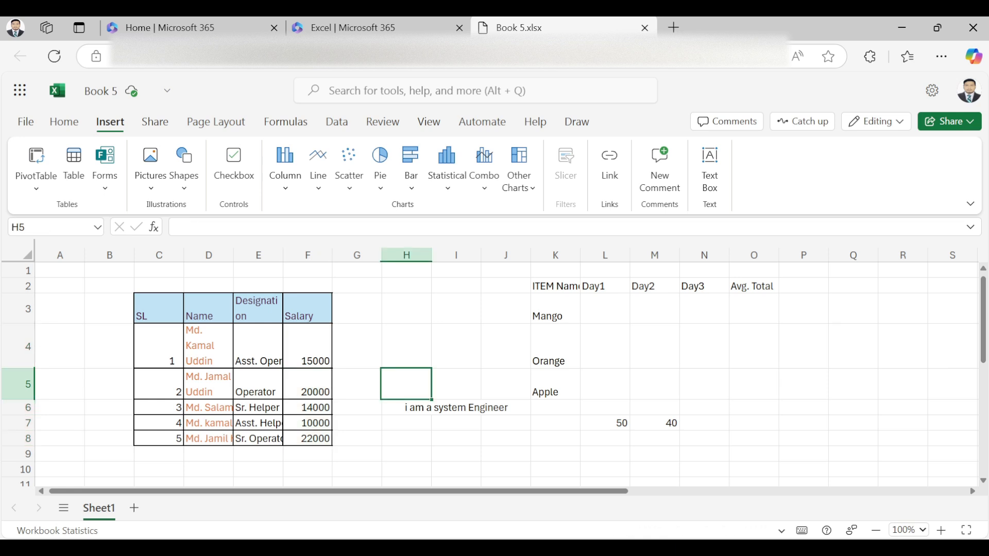
pyautogui.moveTo(307, 350); pyautogui.dragTo(308, 438)
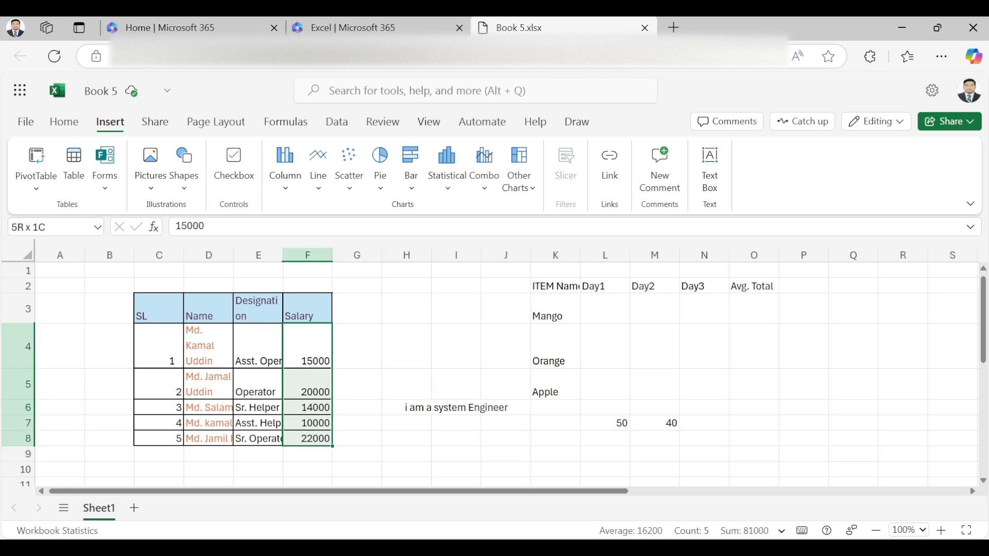
pyautogui.click(406, 346)
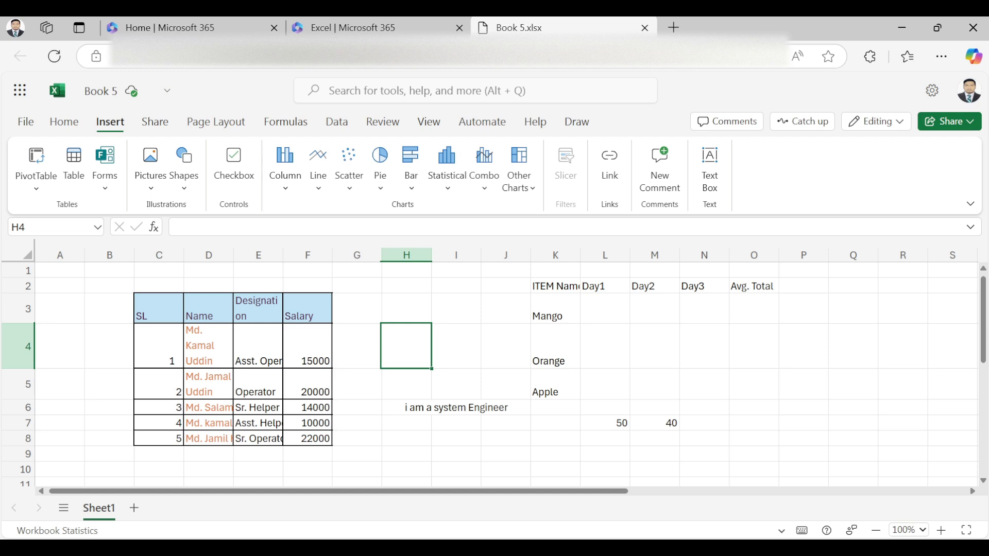
pyautogui.moveTo(159, 309); pyautogui.dragTo(308, 438)
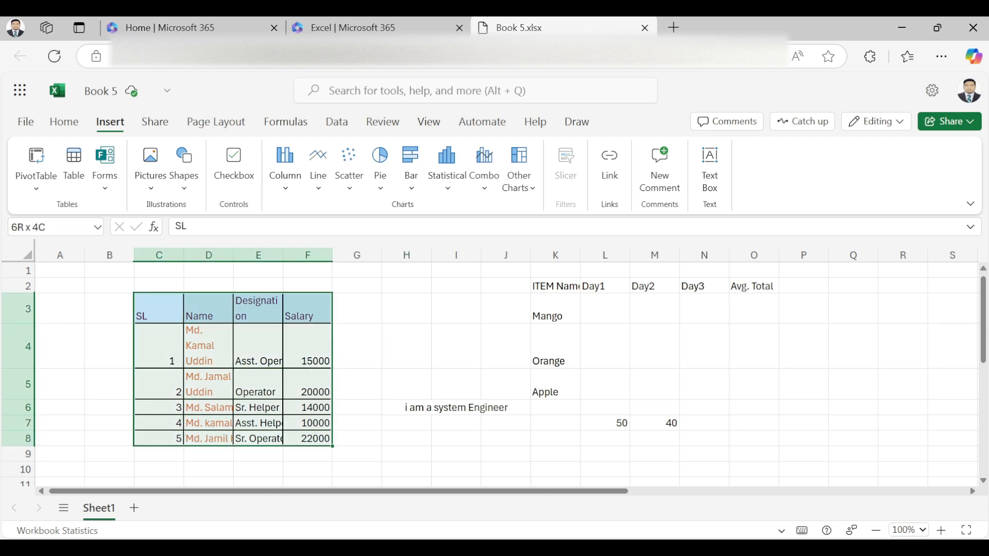
pyautogui.click(36, 167)
# Step: Insert a PivotTable on new Sheet2 with Sum of Salary 81000, then go back to Sheet1
pyautogui.click(77, 225)
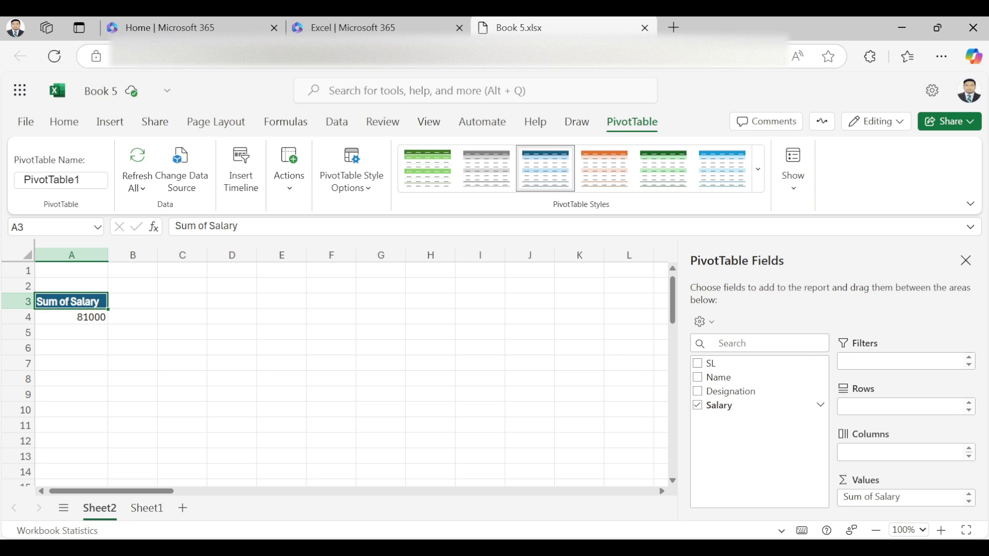
pyautogui.click(72, 318)
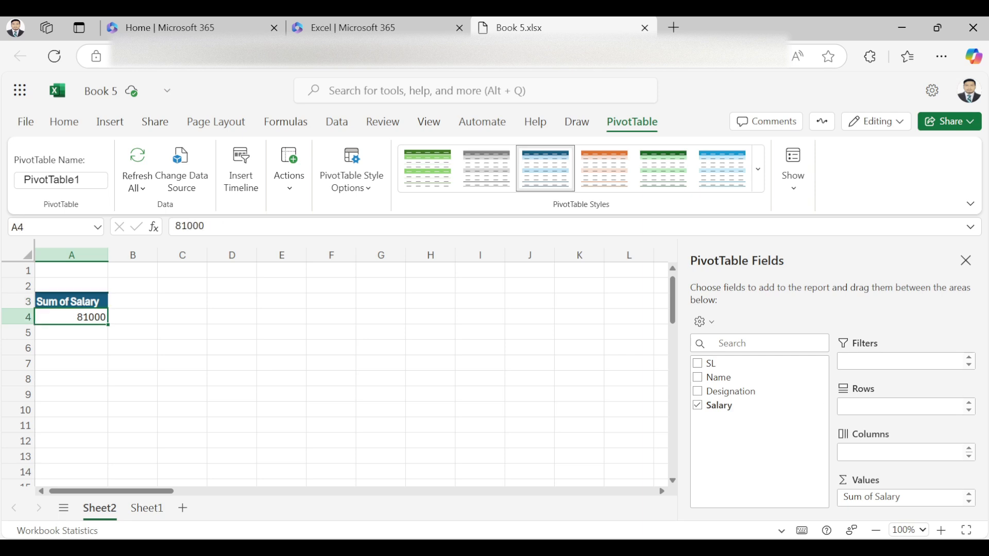
pyautogui.click(147, 508)
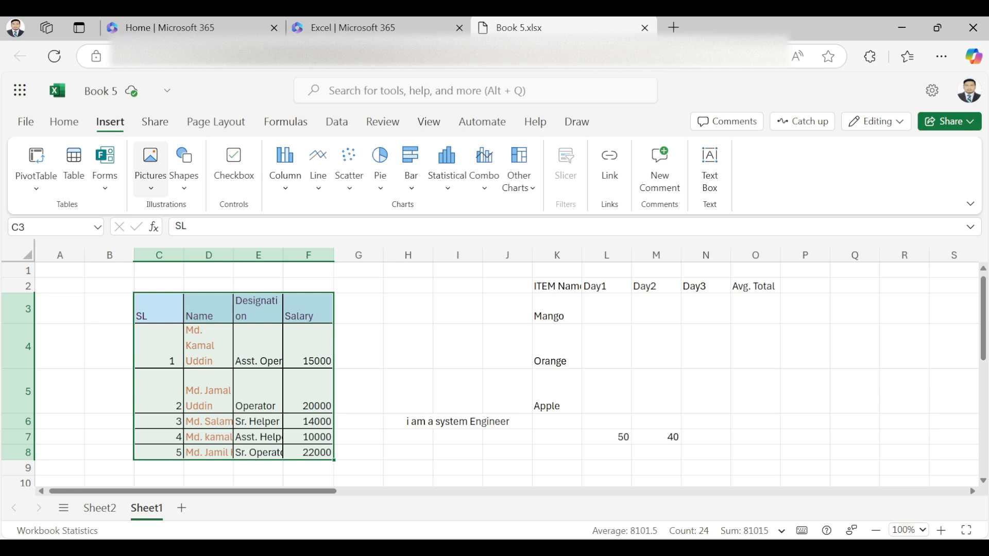
pyautogui.click(183, 167)
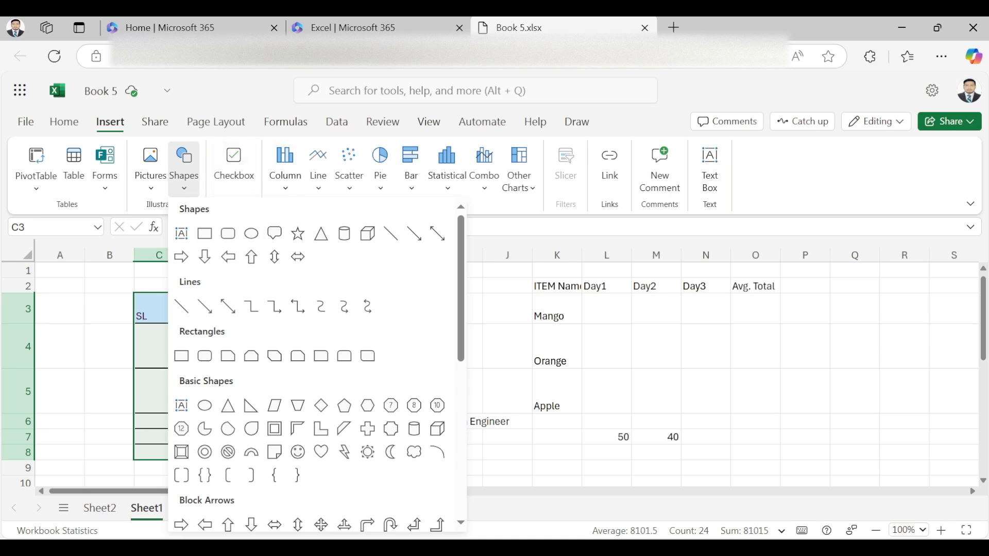
pyautogui.press('Escape')
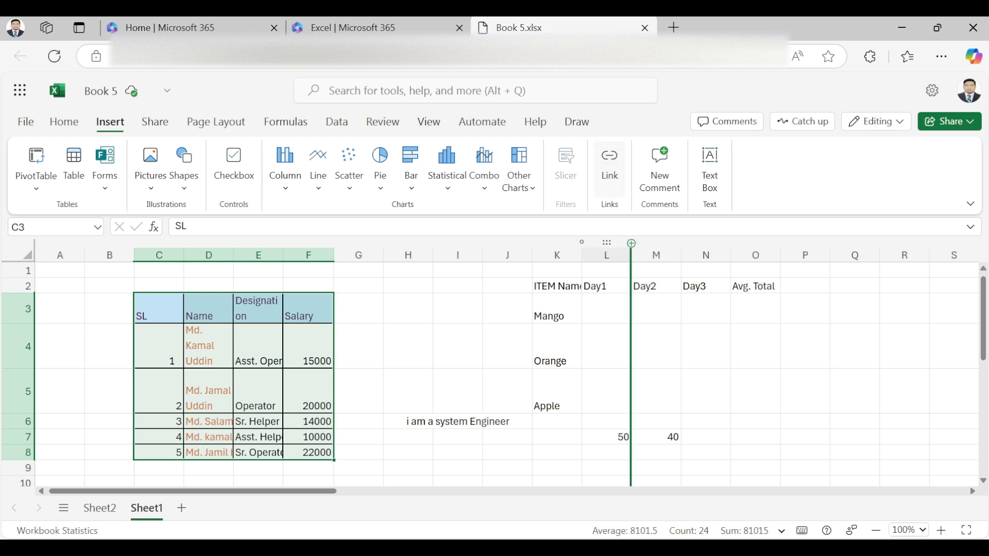
pyautogui.click(755, 346)
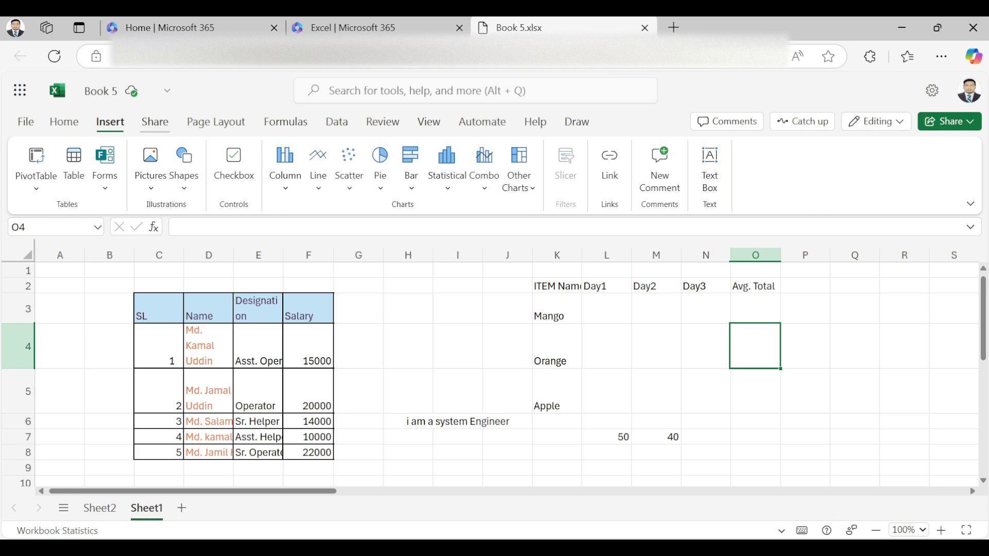
# Step: Glance at the Share commands, then display the Page Layout ribbon commands
pyautogui.click(155, 122)
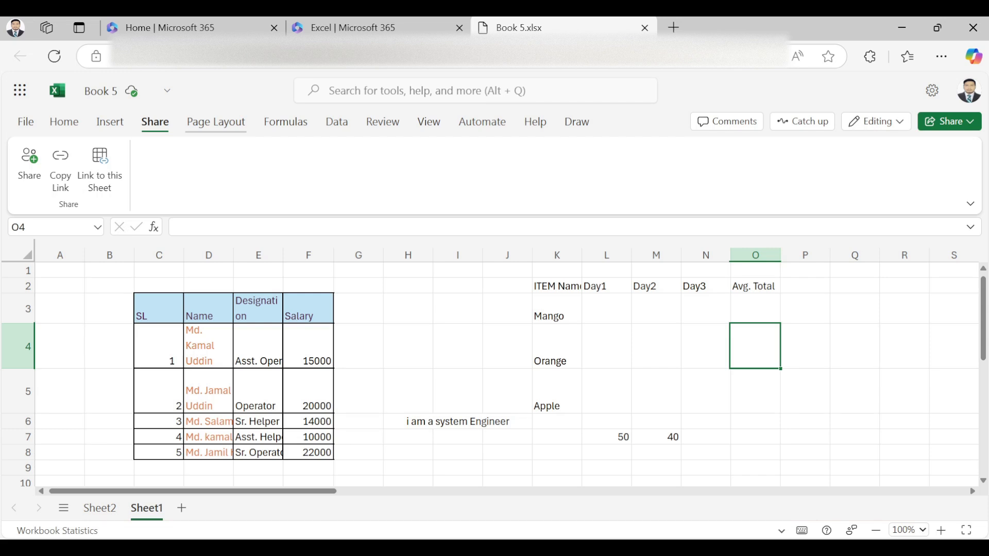
pyautogui.click(216, 122)
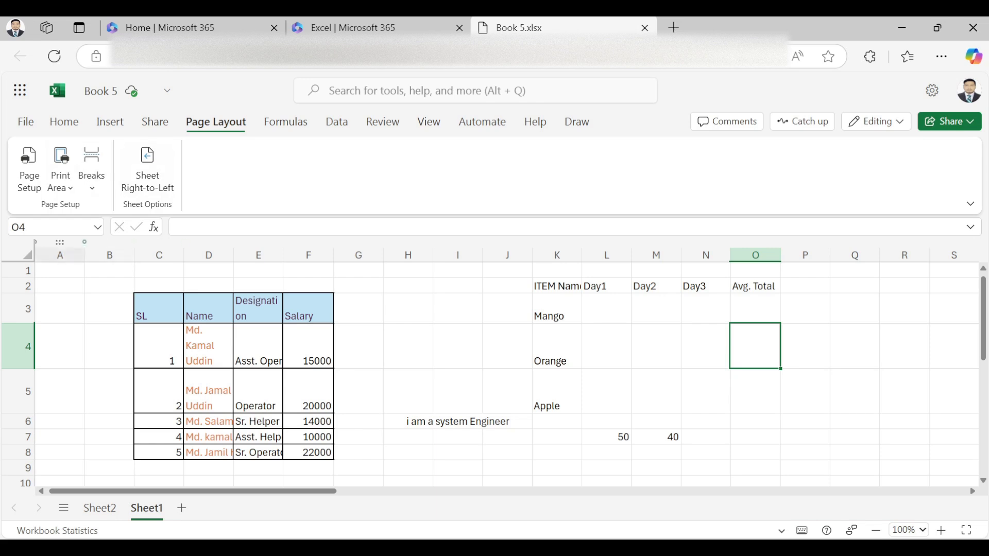
# Step: Display the Formulas ribbon with its function library
pyautogui.click(286, 122)
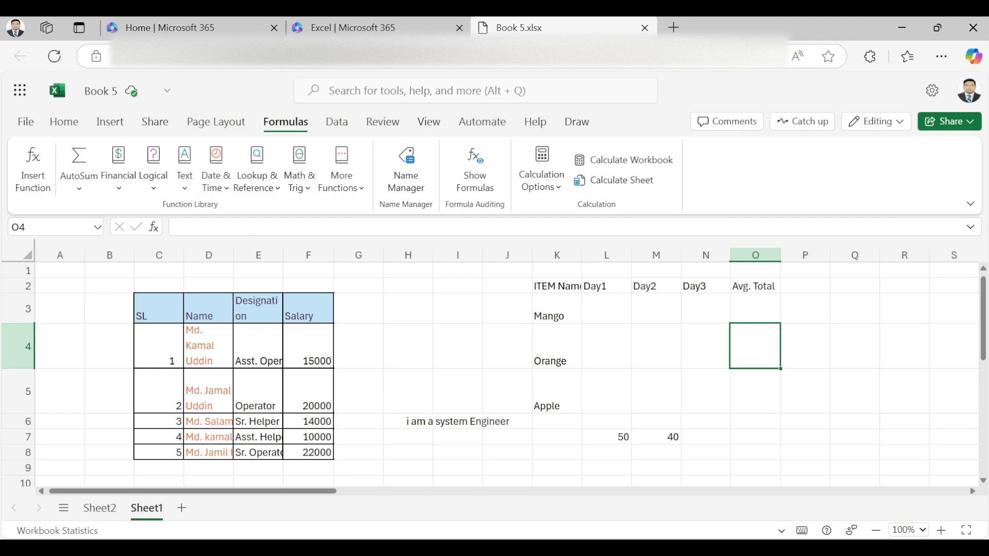
# Step: Apply All Borders to the fruit sales table K2:O5
pyautogui.moveTo(556, 286); pyautogui.dragTo(755, 393)
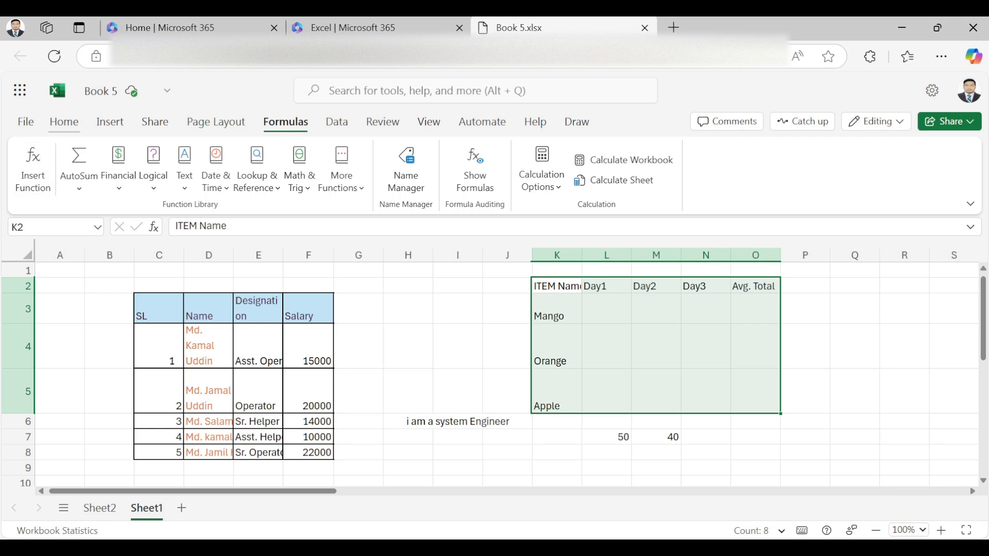
pyautogui.click(64, 122)
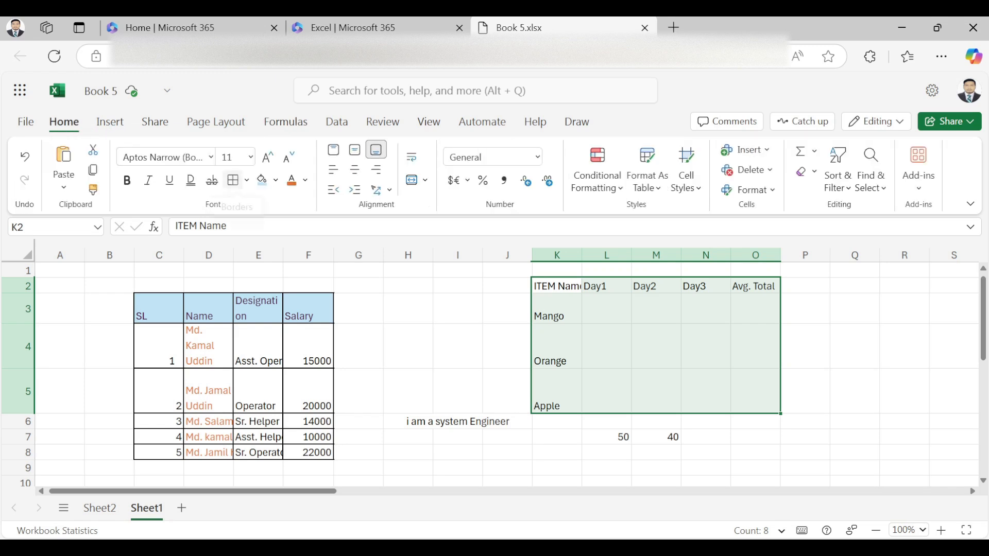
pyautogui.click(233, 180)
# Step: Enter Mango's day values 40, 60 and 40 in L3:N3
pyautogui.click(605, 309)
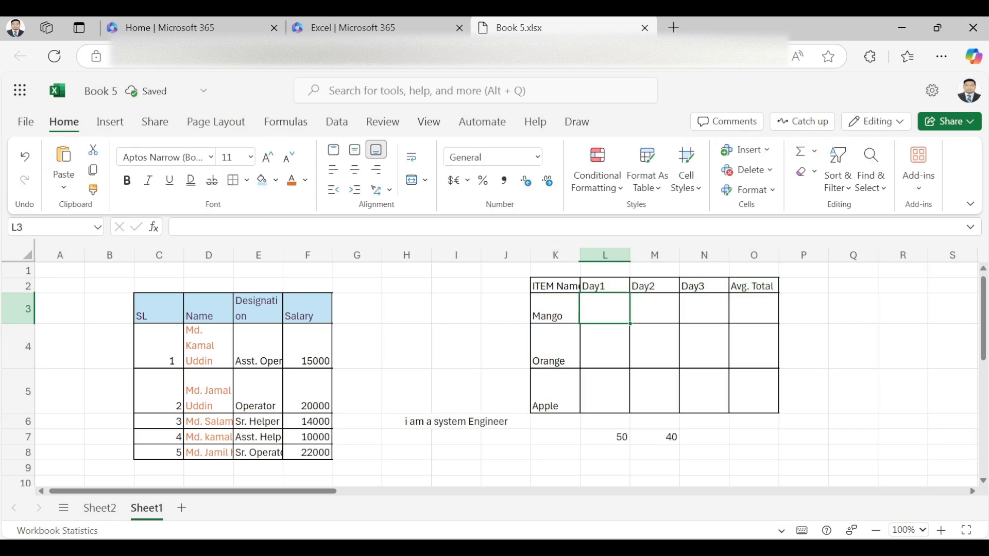
pyautogui.write('40')
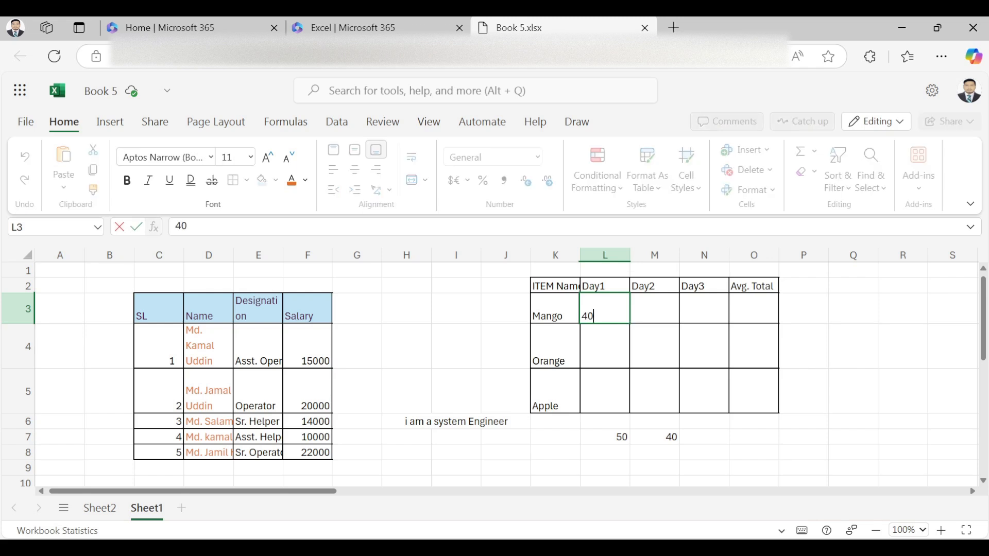
pyautogui.press('Tab')
pyautogui.write('60')
pyautogui.press('Tab')
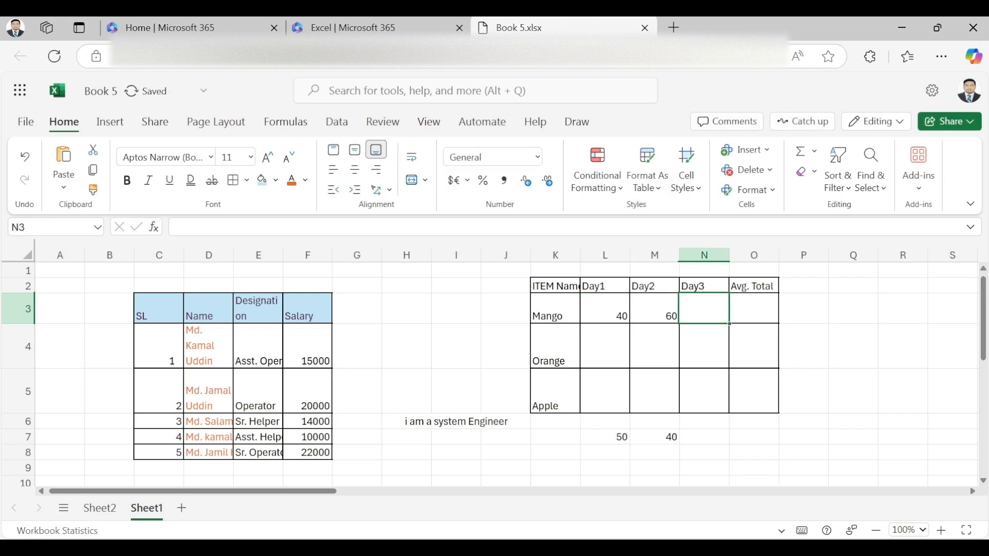
pyautogui.write('40')
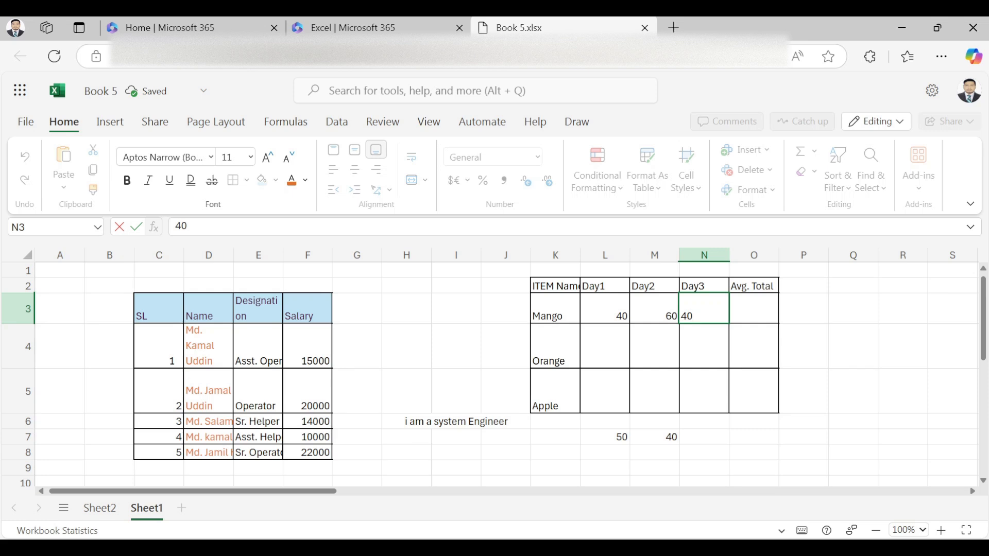
pyautogui.press('Return')
# Step: Enter Orange's day values 50, 70 and 80
pyautogui.press('Left')
pyautogui.press('Left')
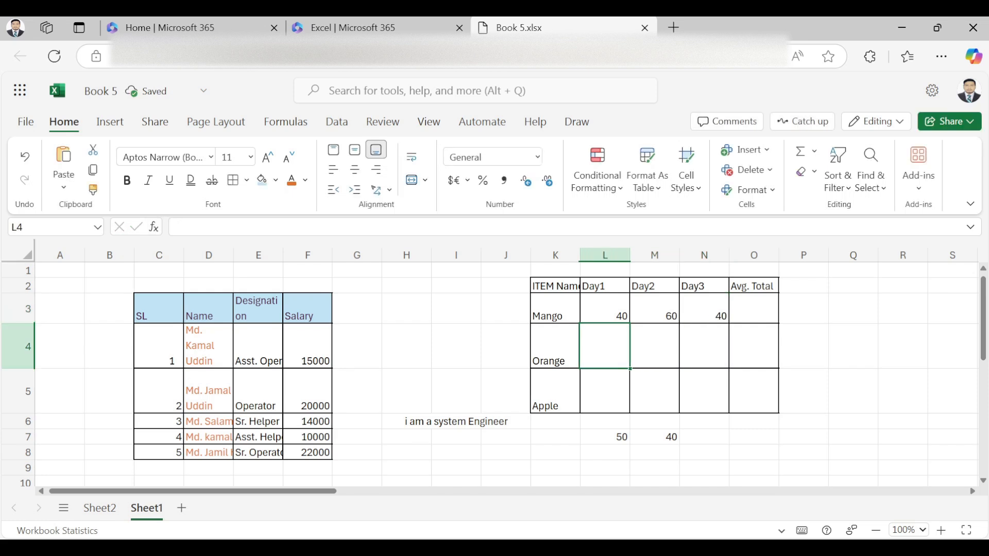
pyautogui.write('50')
pyautogui.press('Tab')
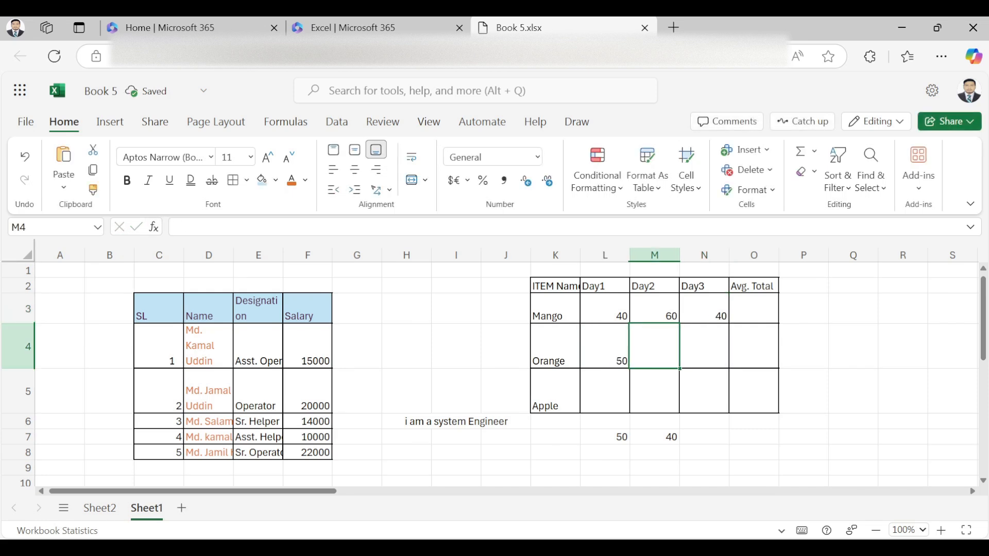
pyautogui.write('70')
pyautogui.press('Tab')
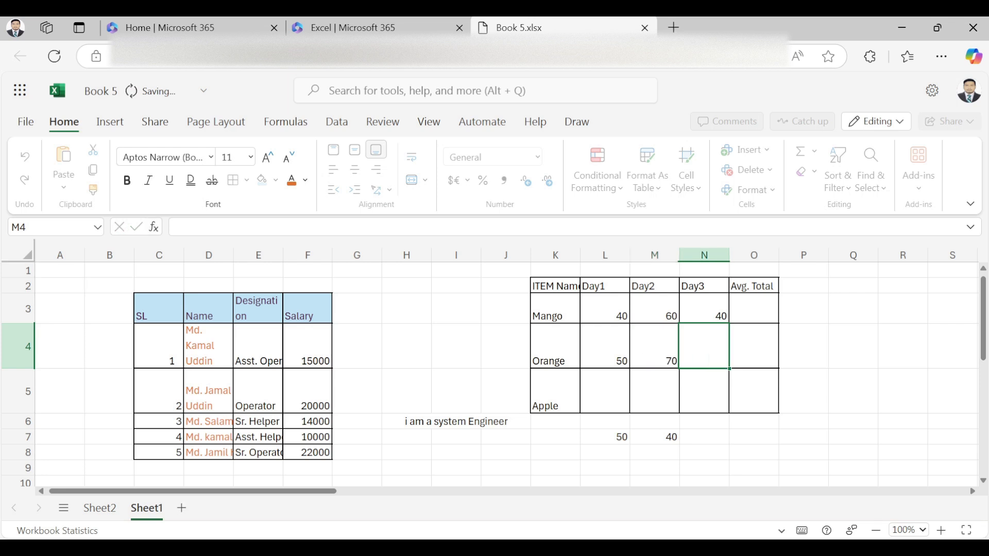
pyautogui.write('80')
pyautogui.press('Down')
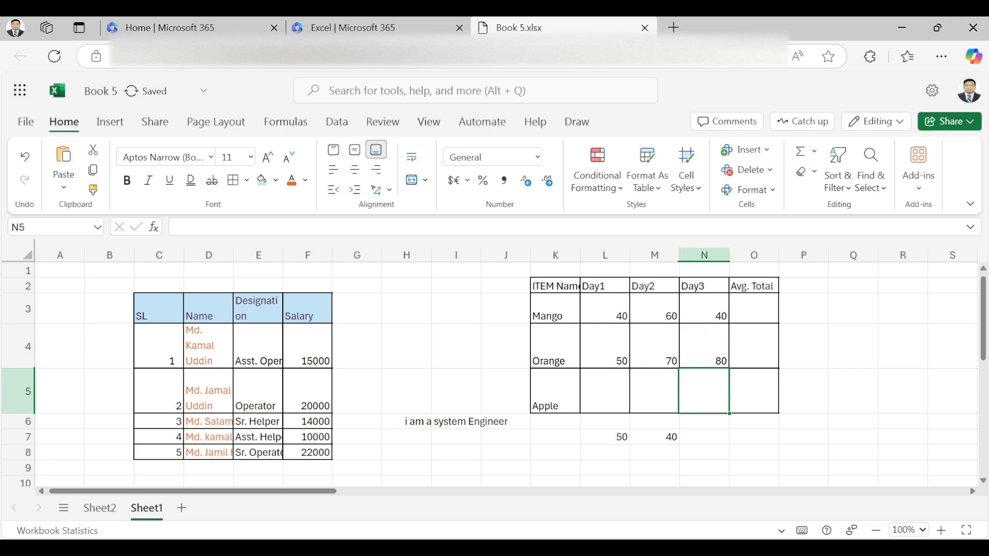
# Step: Enter Apple's day values 100, 30 and 500 in L5:N5
pyautogui.press('Left')
pyautogui.press('Left')
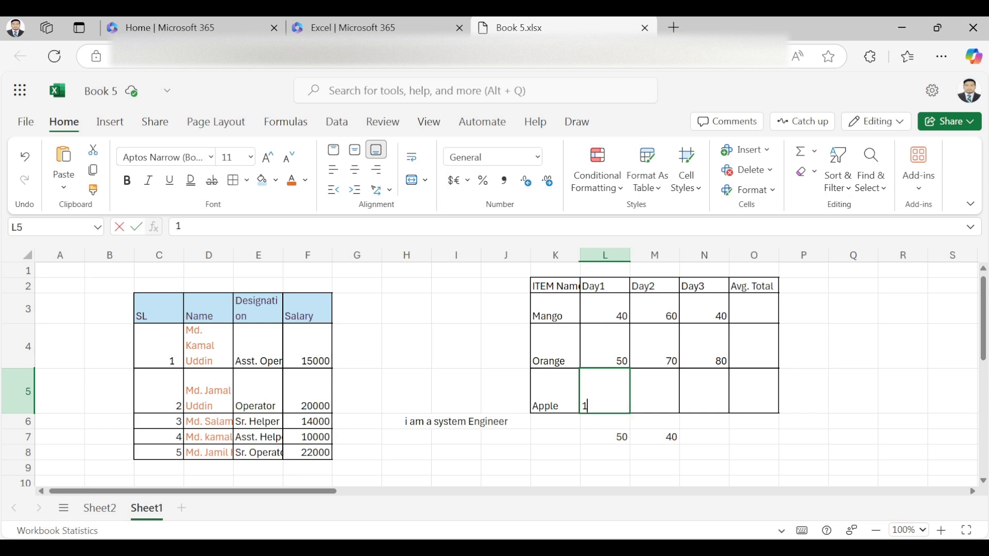
pyautogui.write('100')
pyautogui.press('Right')
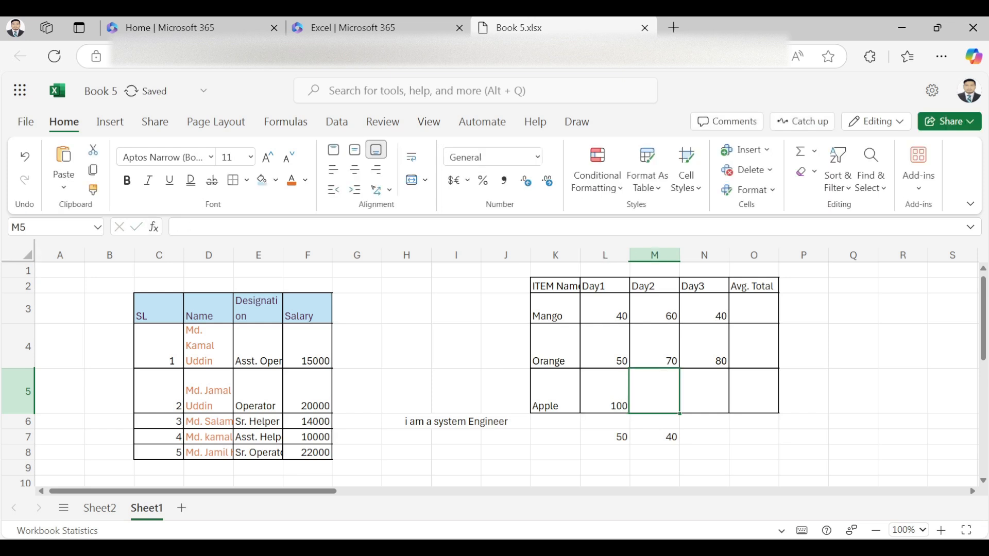
pyautogui.write('30')
pyautogui.press('Right')
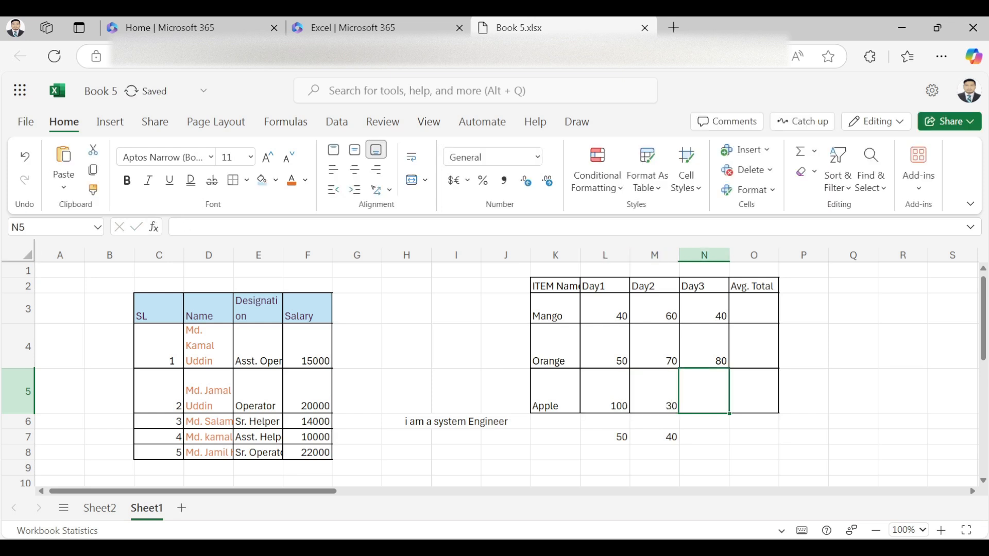
pyautogui.write('500')
pyautogui.press('Right')
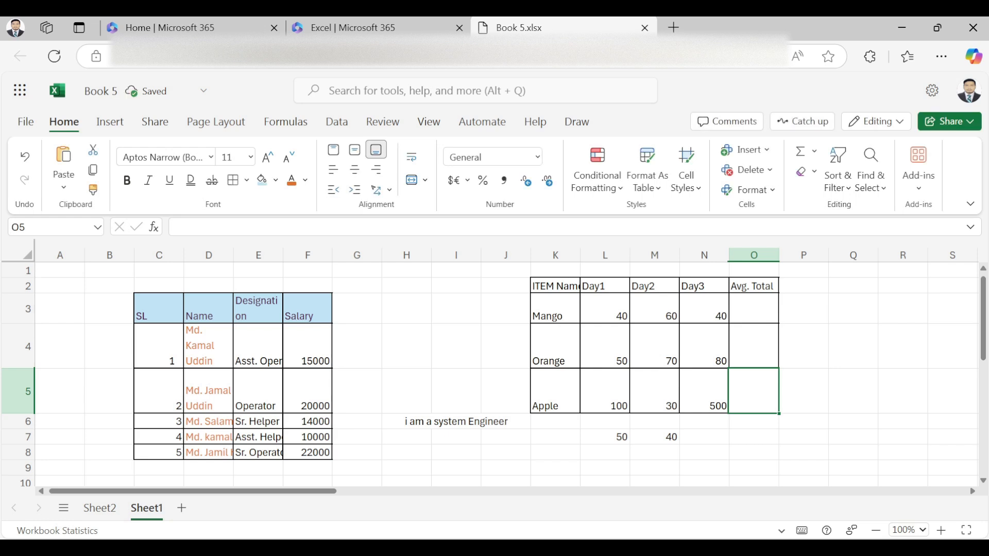
pyautogui.moveTo(604, 309); pyautogui.dragTo(654, 309)
# Step: Put an AutoSum AVERAGE in O3 and fill it down to O5, giving 46.67, 66.67 and 210
pyautogui.click(753, 309)
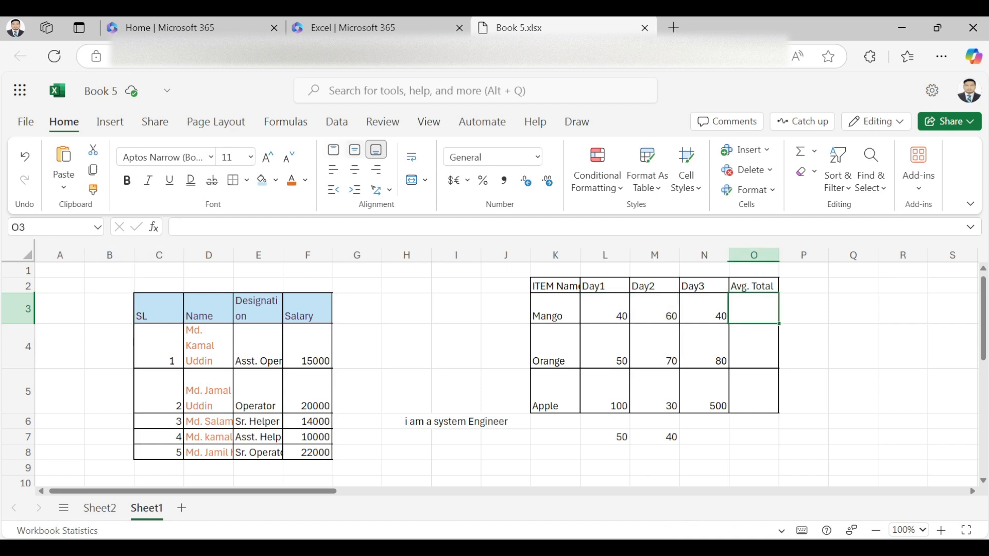
pyautogui.click(285, 121)
pyautogui.click(79, 188)
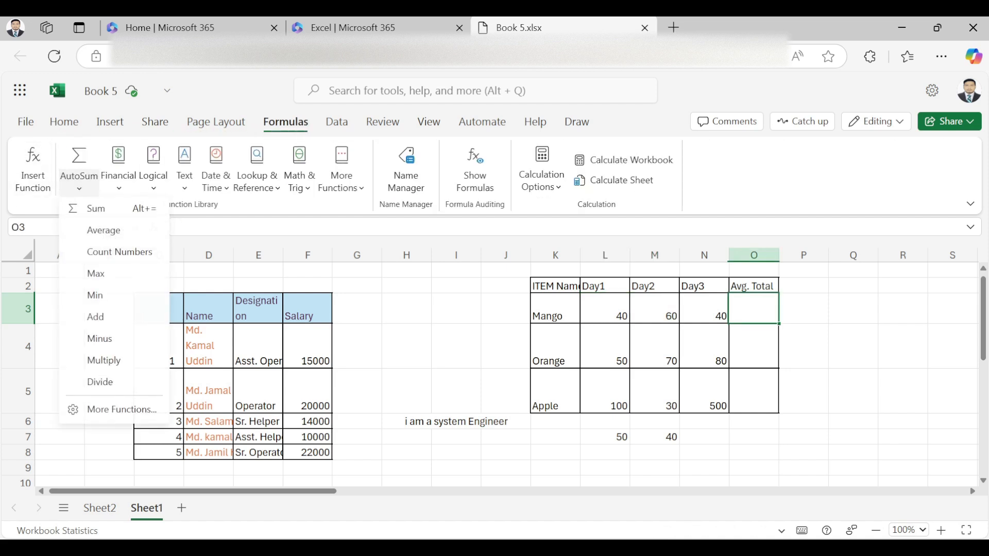
pyautogui.click(102, 228)
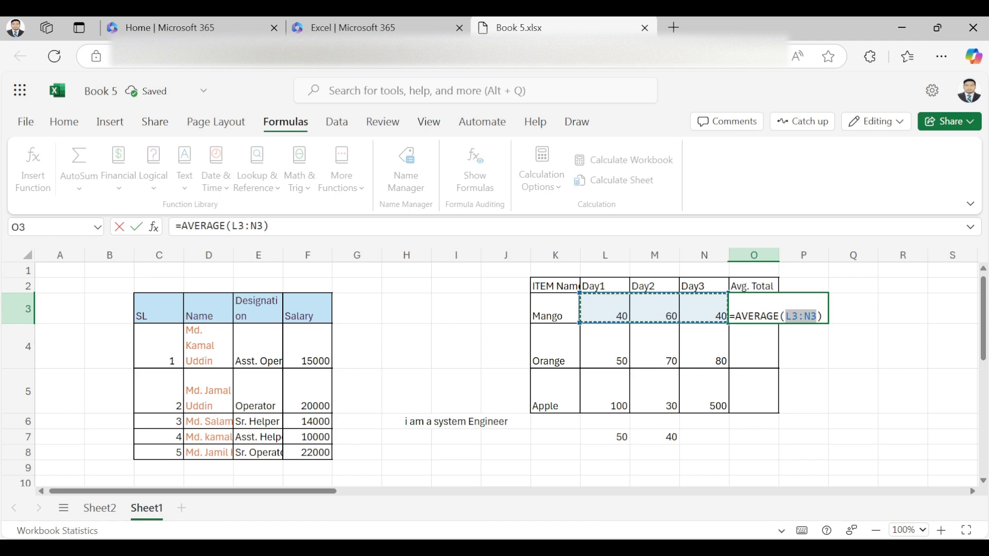
pyautogui.press('Return')
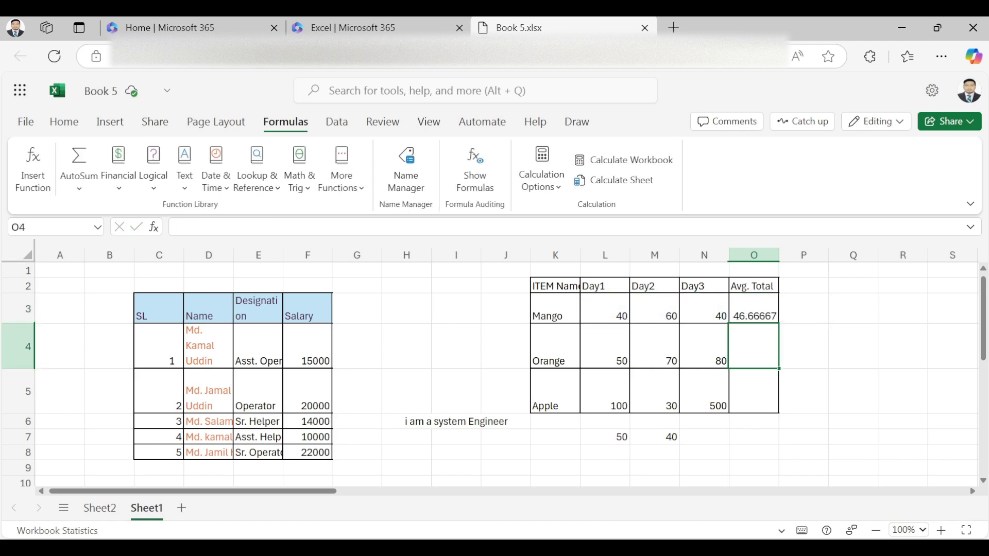
pyautogui.click(753, 308)
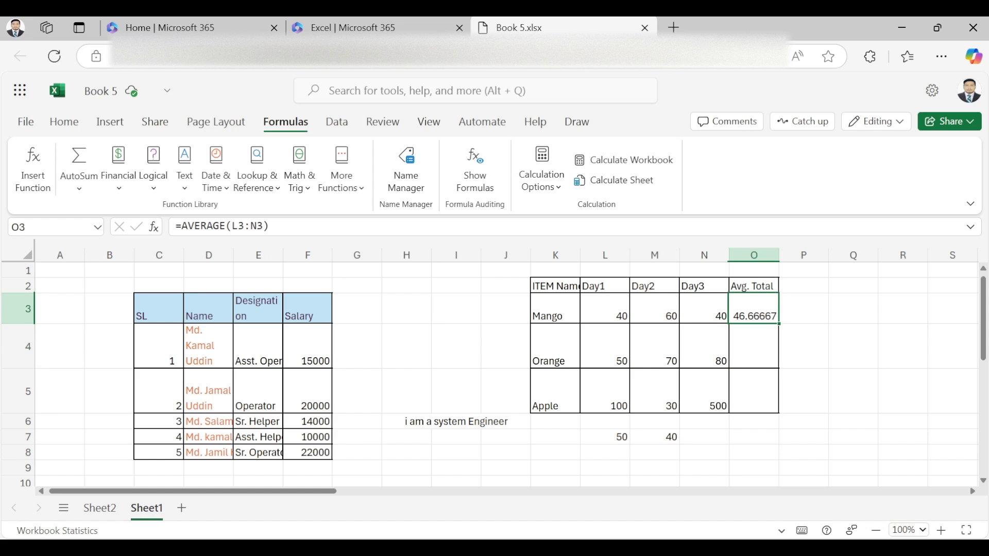
pyautogui.moveTo(778, 324); pyautogui.dragTo(773, 404)
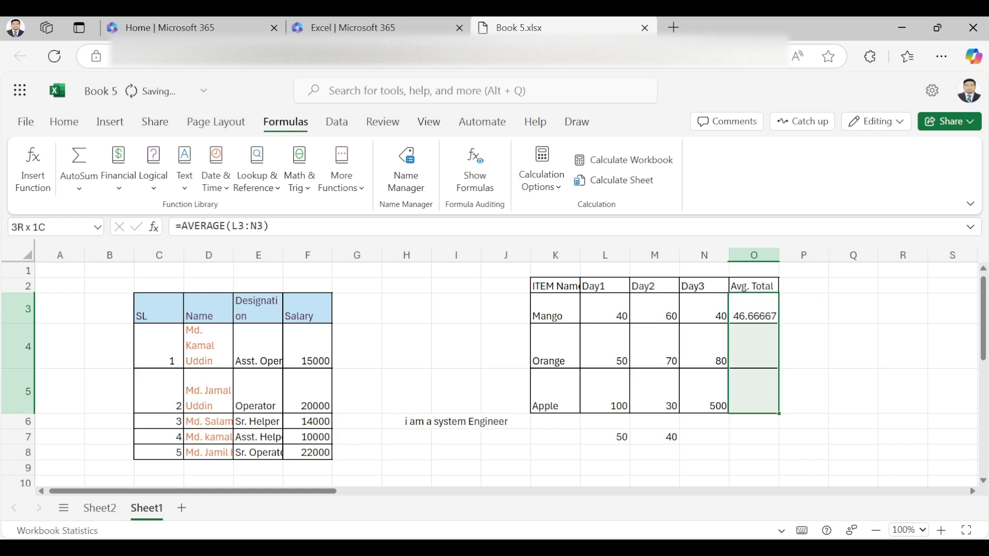
pyautogui.click(604, 391)
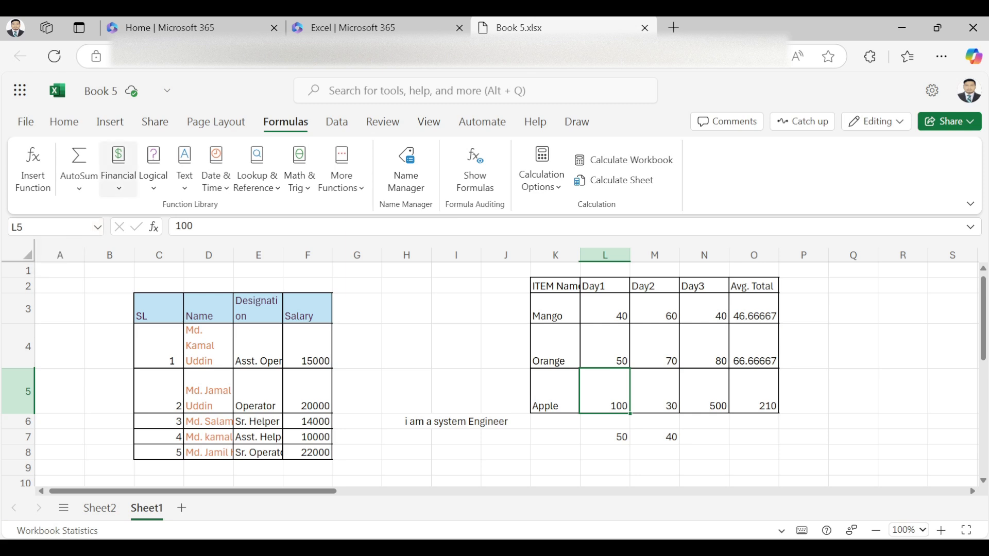
# Step: Browse the Financial functions list, then display the Data ribbon commands
pyautogui.click(119, 170)
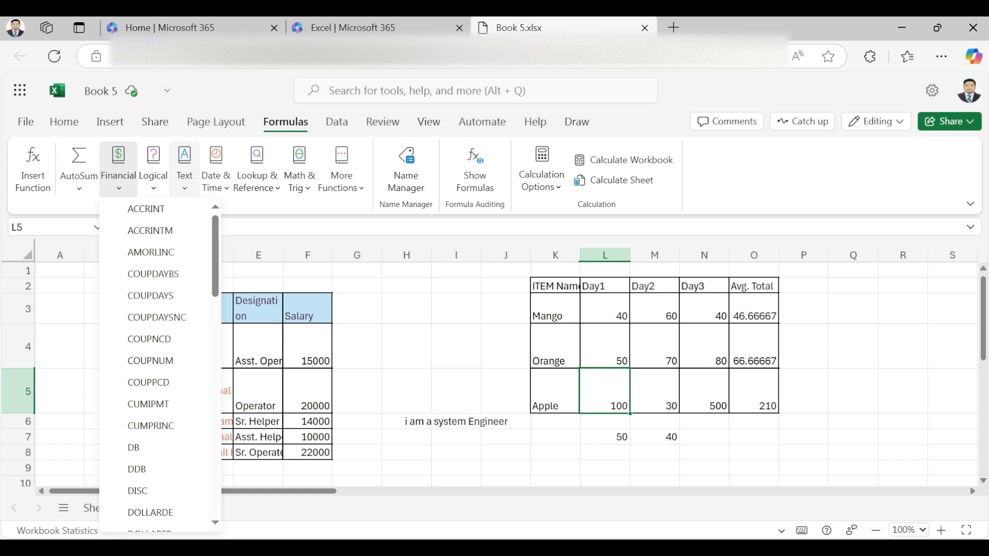
pyautogui.press('Escape')
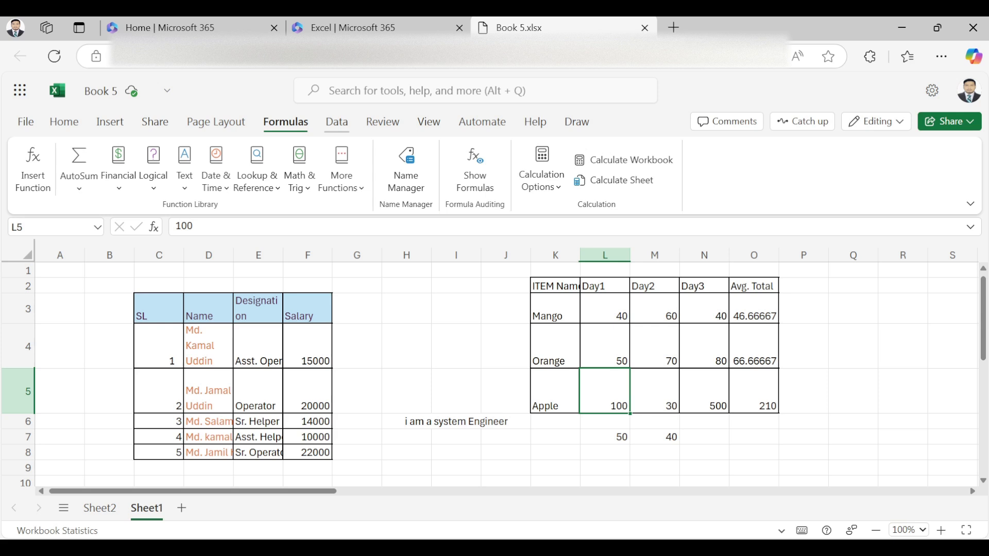
pyautogui.click(337, 122)
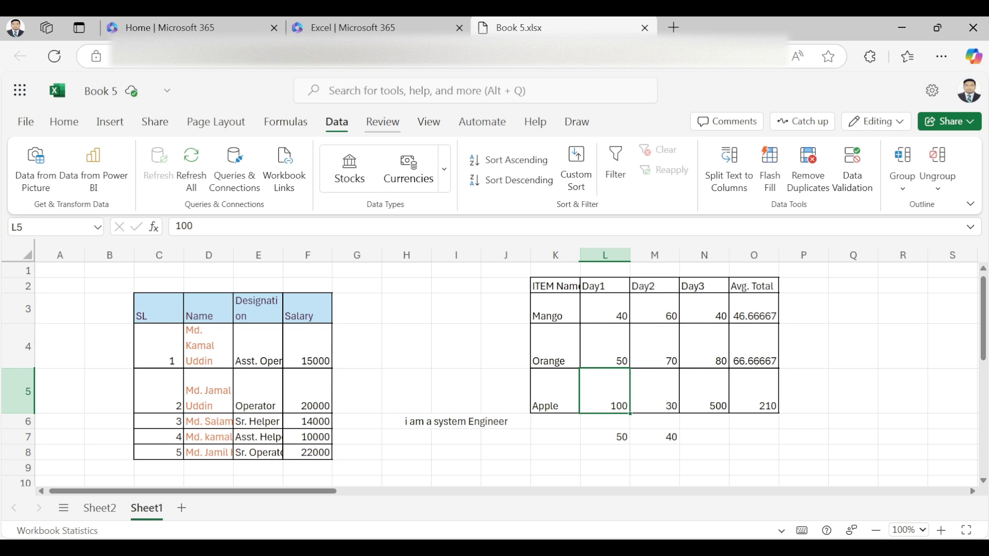
# Step: Look over the Review tools, then display the View ribbon options
pyautogui.click(383, 122)
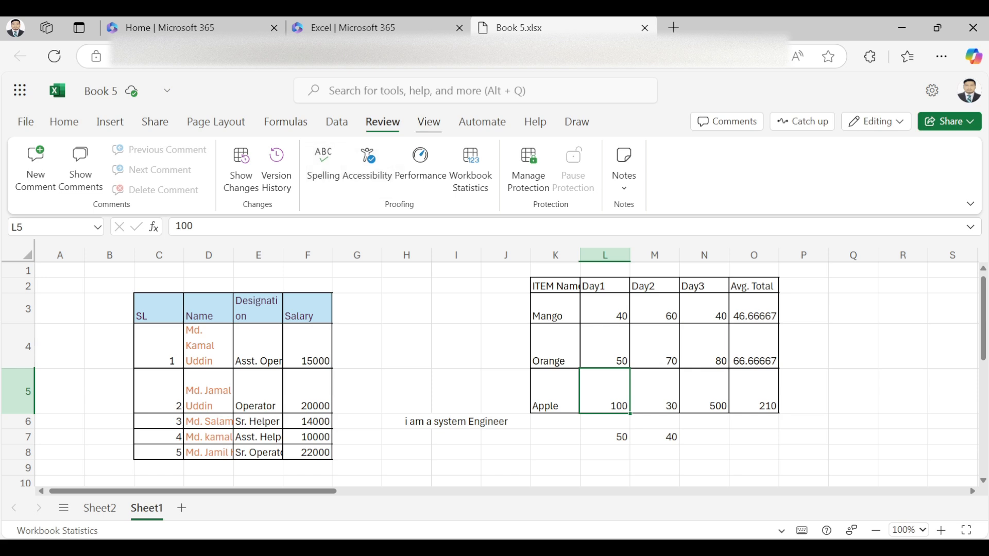
pyautogui.click(429, 121)
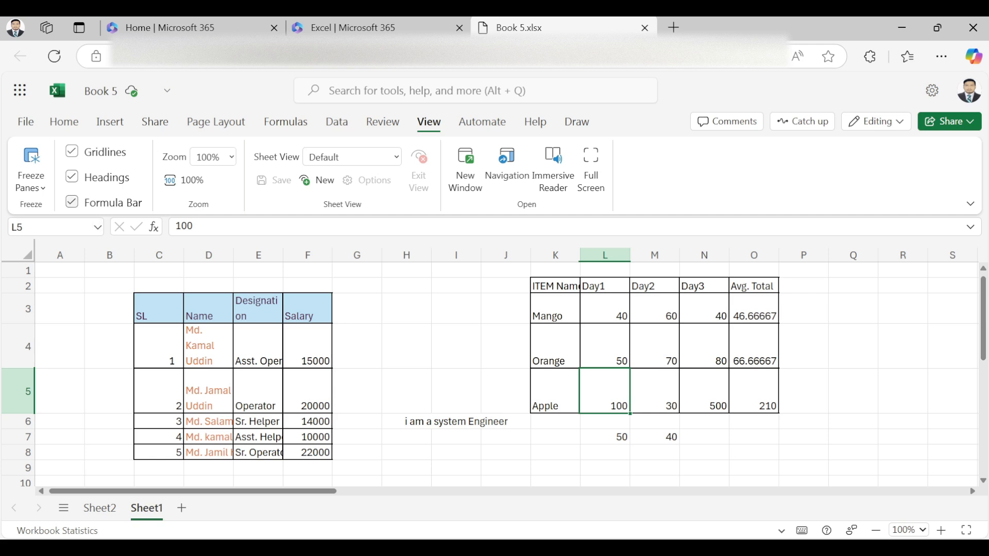
pyautogui.click(71, 201)
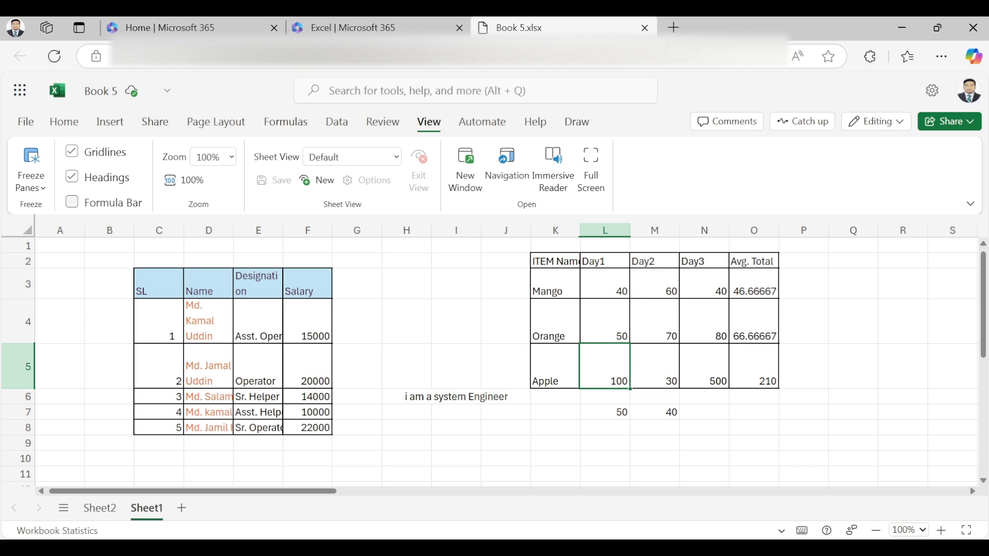
pyautogui.click(72, 201)
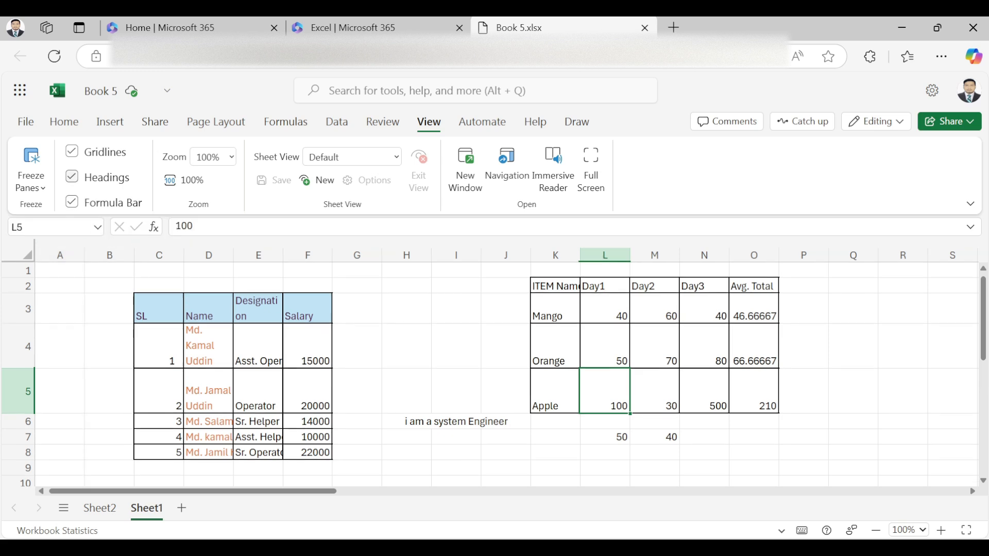
pyautogui.click(71, 176)
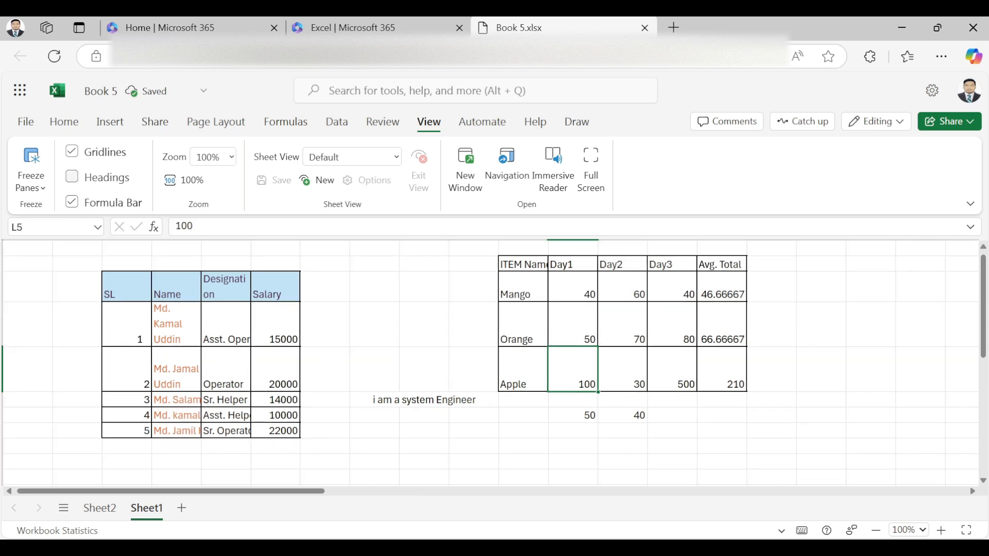
pyautogui.click(72, 177)
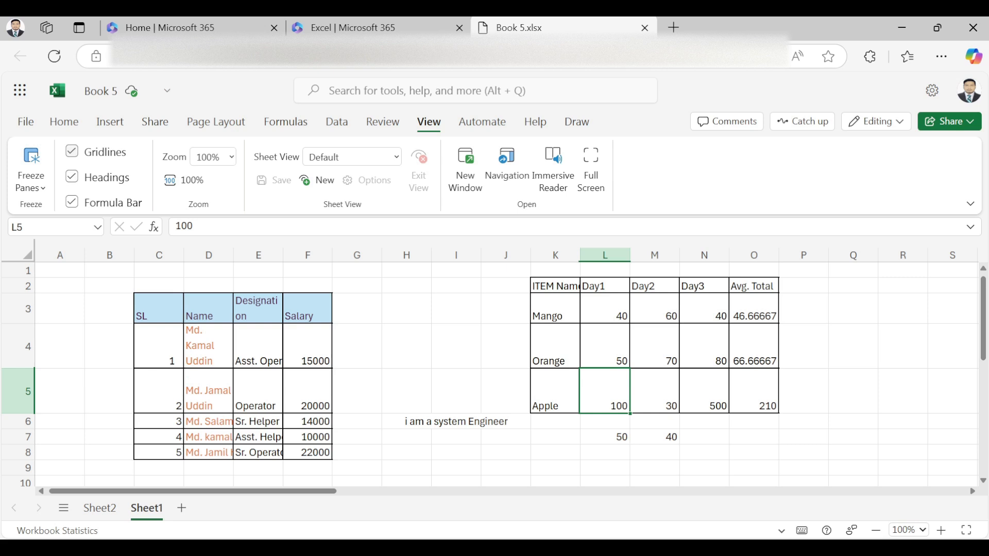
pyautogui.click(71, 151)
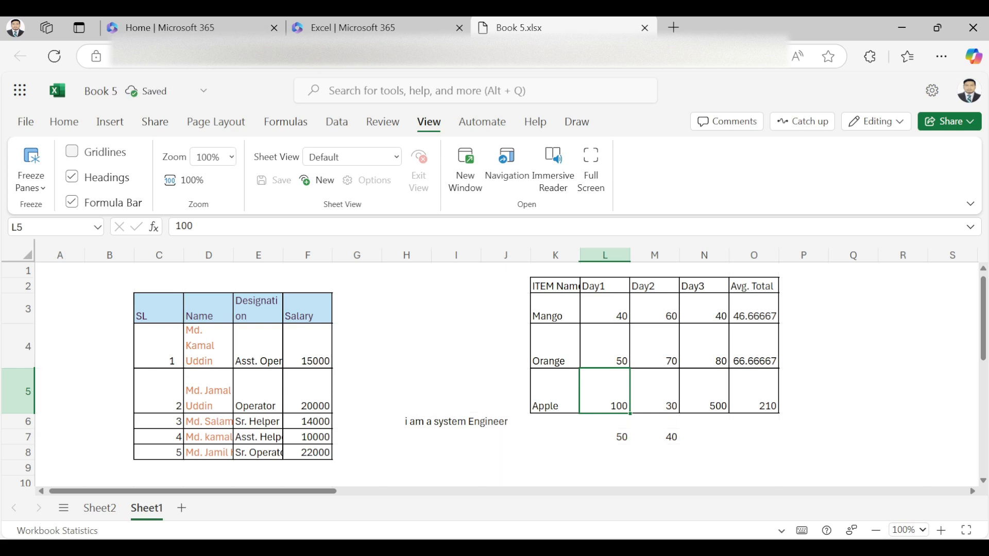
pyautogui.click(72, 151)
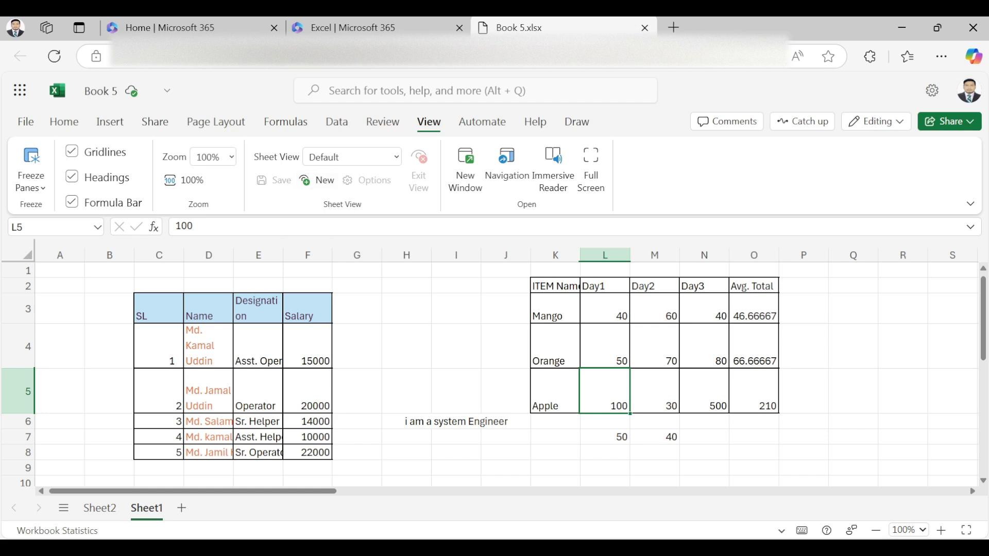
pyautogui.click(231, 157)
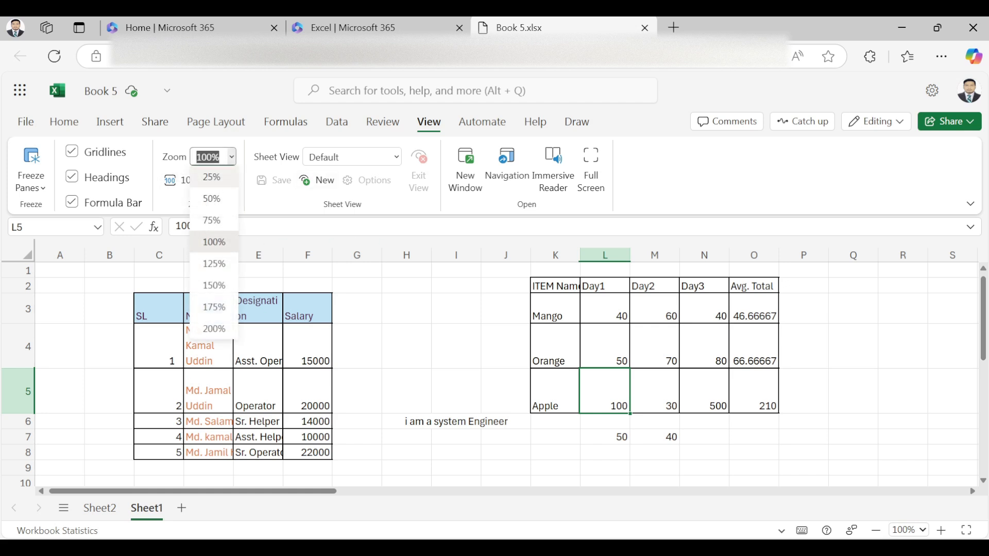
pyautogui.click(214, 242)
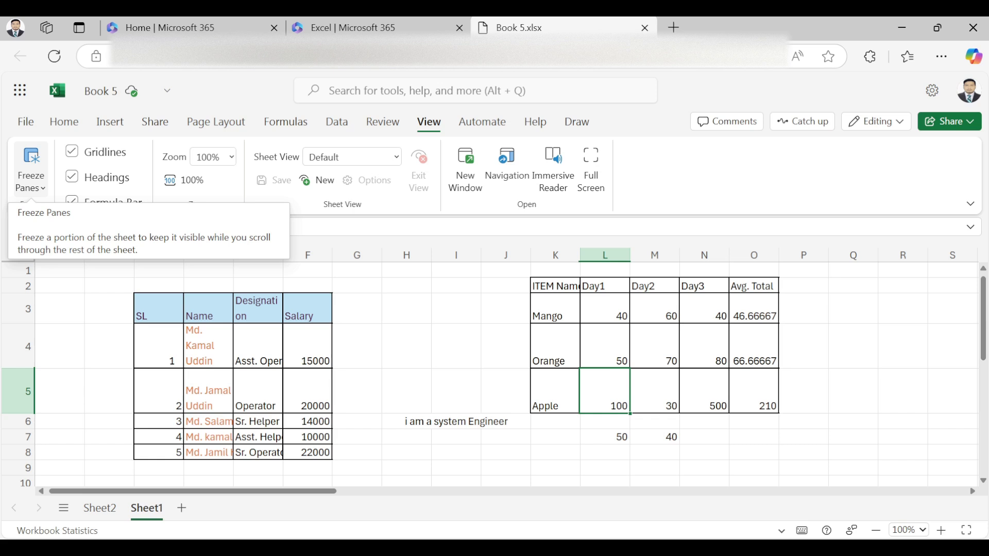
# Step: Display the Automate ribbon with its Office Scripts
pyautogui.click(482, 121)
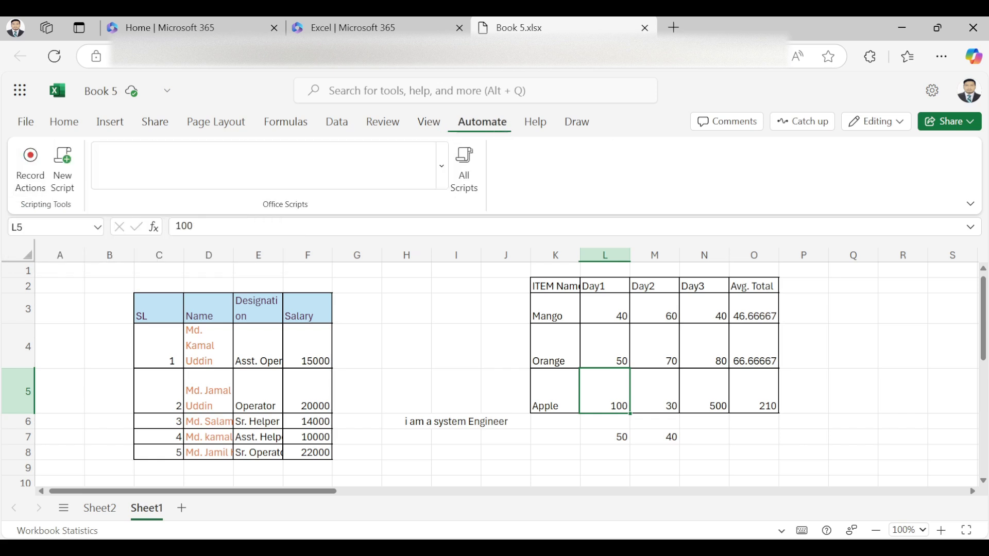